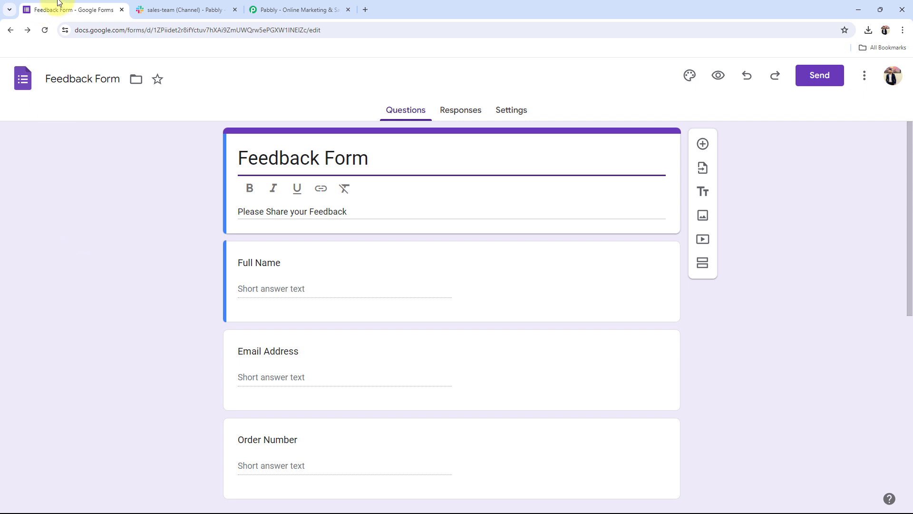
- Switch to the Pabbly website and open Pabbly Connect from the All Pabbly Apps page
left_click(185, 9)
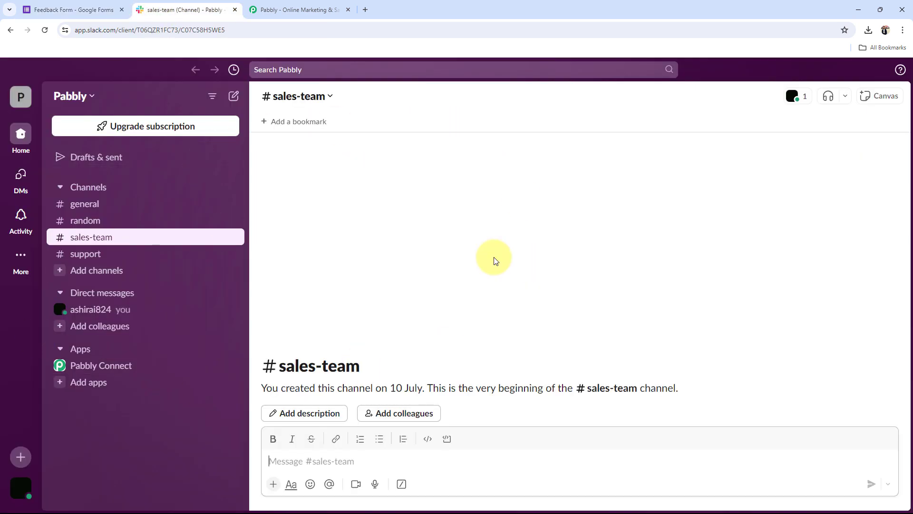
left_click(300, 9)
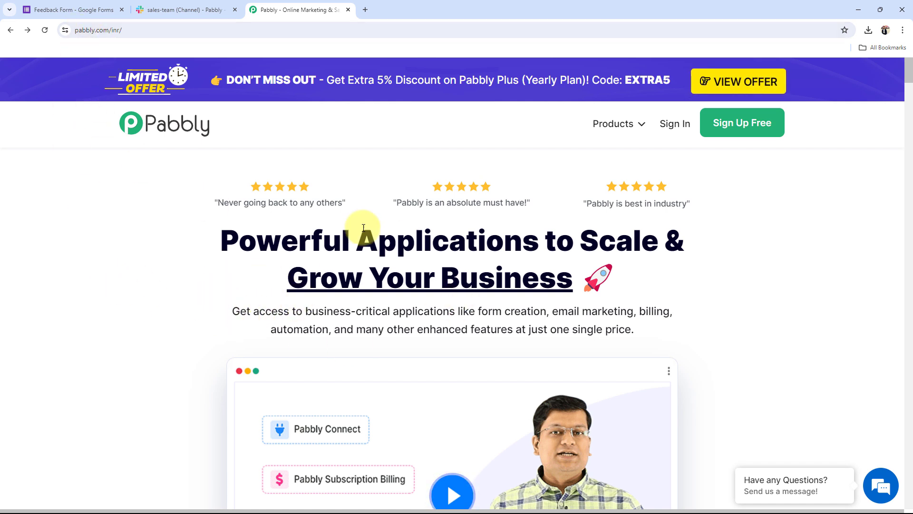
left_click_drag(215, 203, 832, 302)
left_click(835, 302)
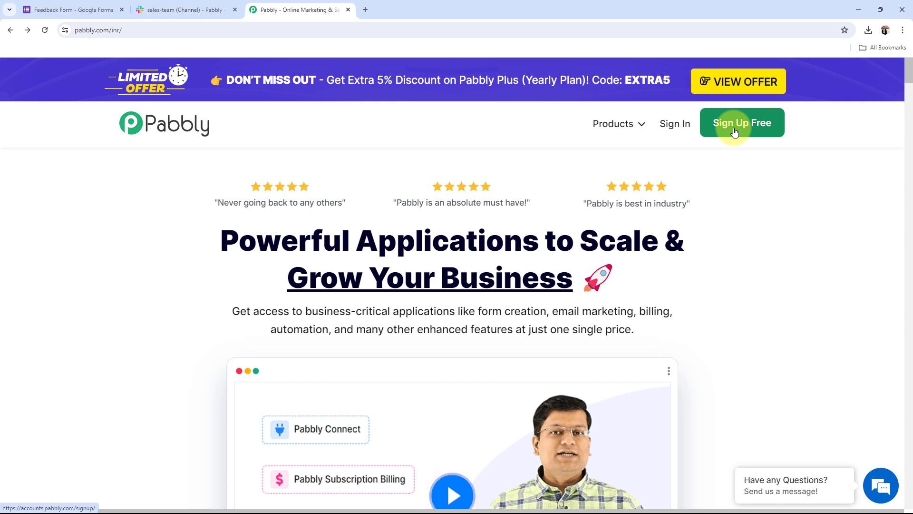
left_click(106, 142)
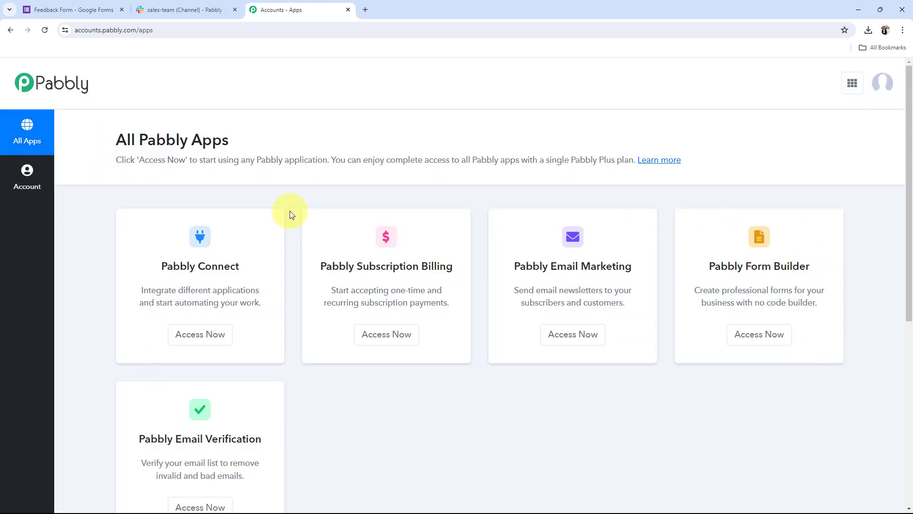
scroll(217, 264, "down", 2)
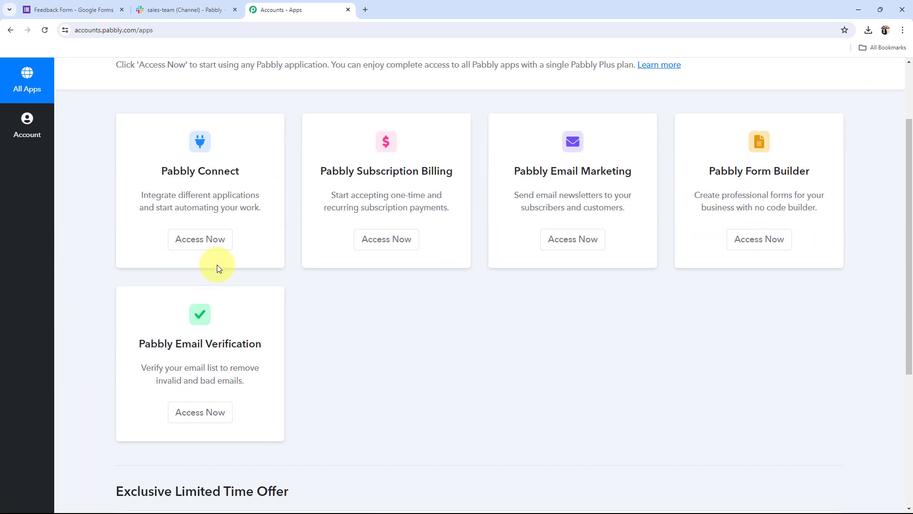
left_click(213, 238)
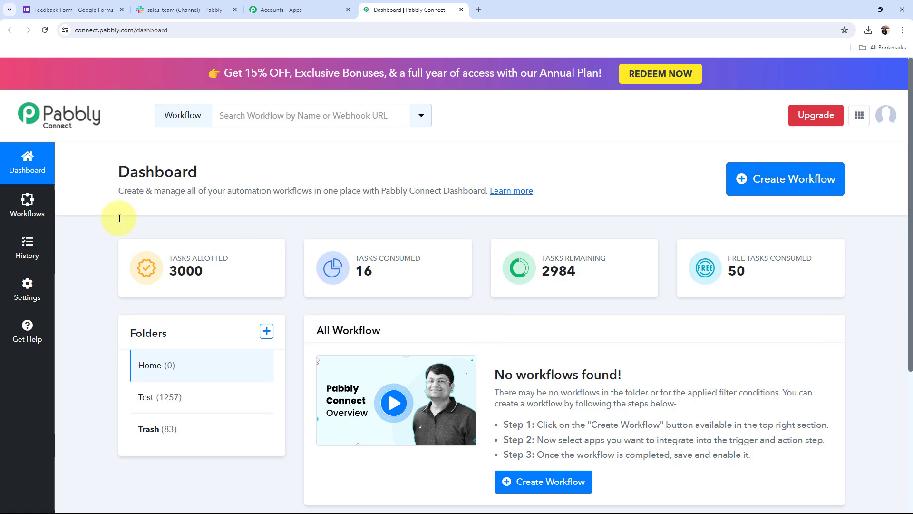
- Create a workflow named "Send Google Forms Responses to Slack" in the Home folder
left_click_drag(119, 171, 236, 171)
left_click(236, 172)
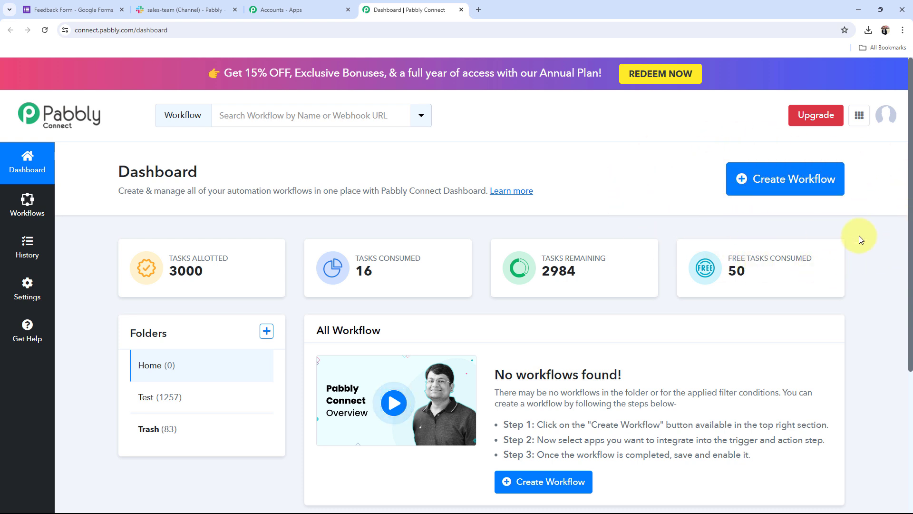
left_click(808, 179)
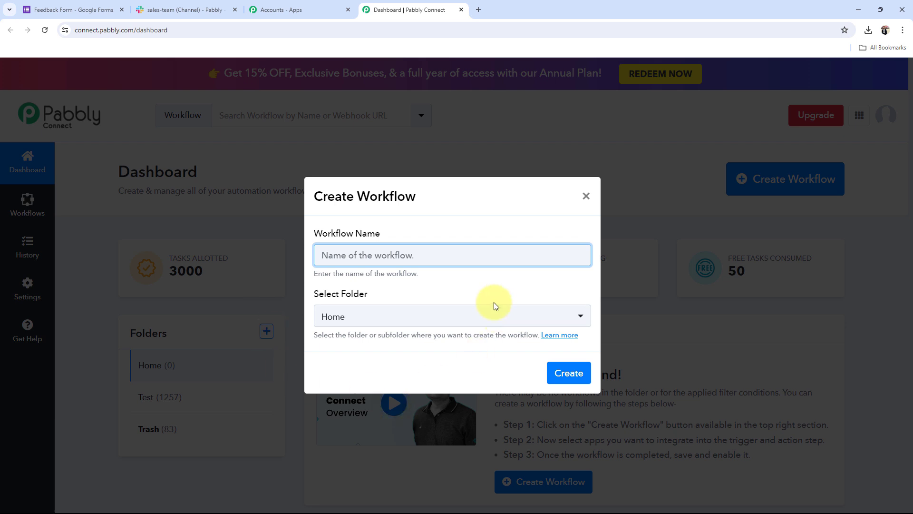
type("Send Google Forms Responses to Slack")
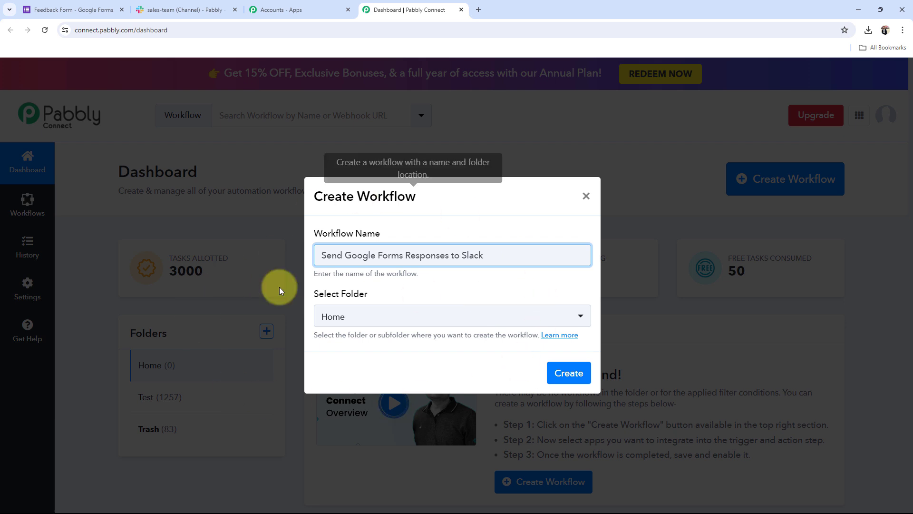
left_click(357, 314)
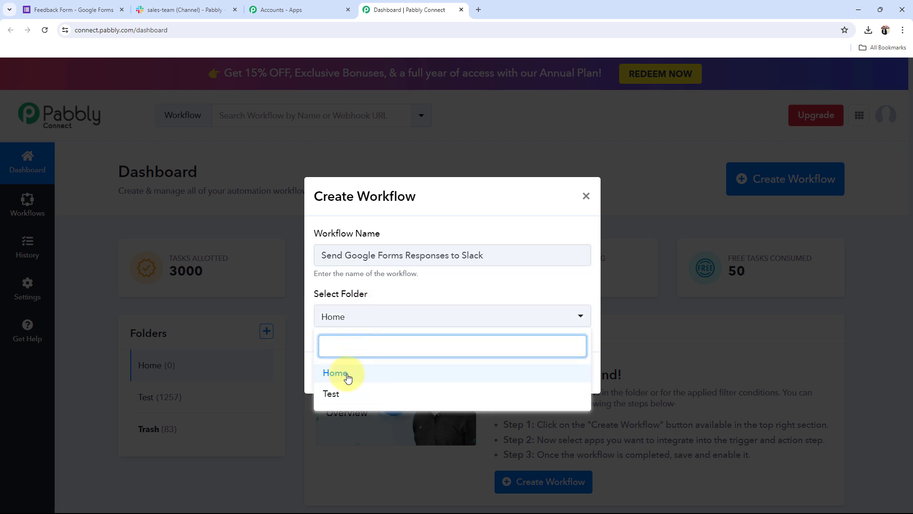
left_click(348, 376)
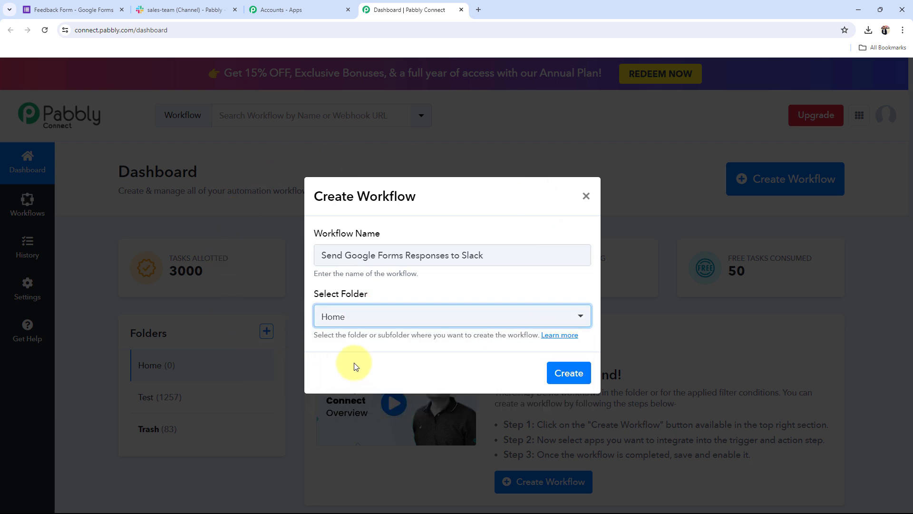
left_click(569, 372)
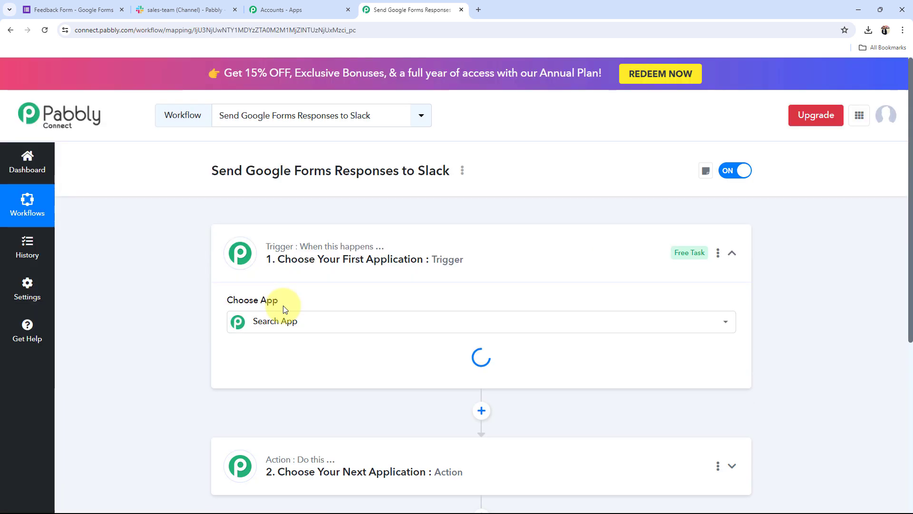
- Review the sales-team channel in Slack and all questions of the Feedback Form in Google Forms
left_click(434, 259)
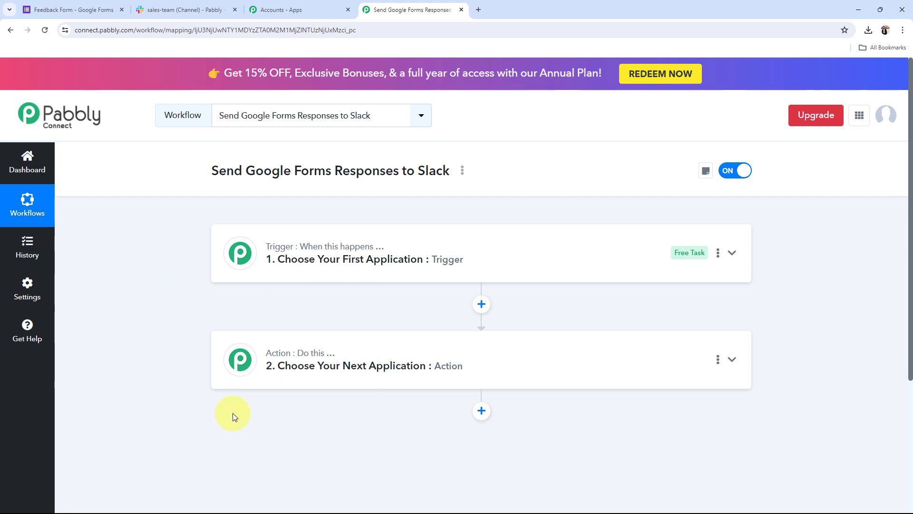
left_click(183, 5)
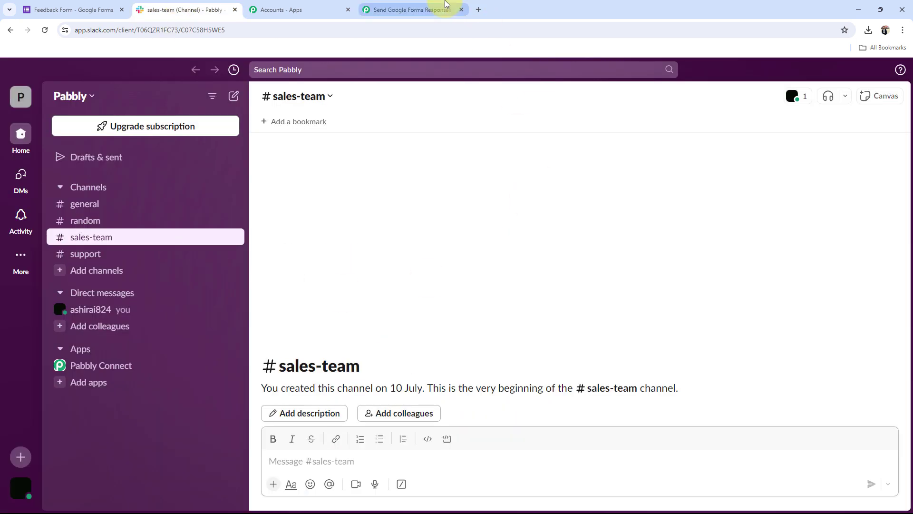
left_click(409, 9)
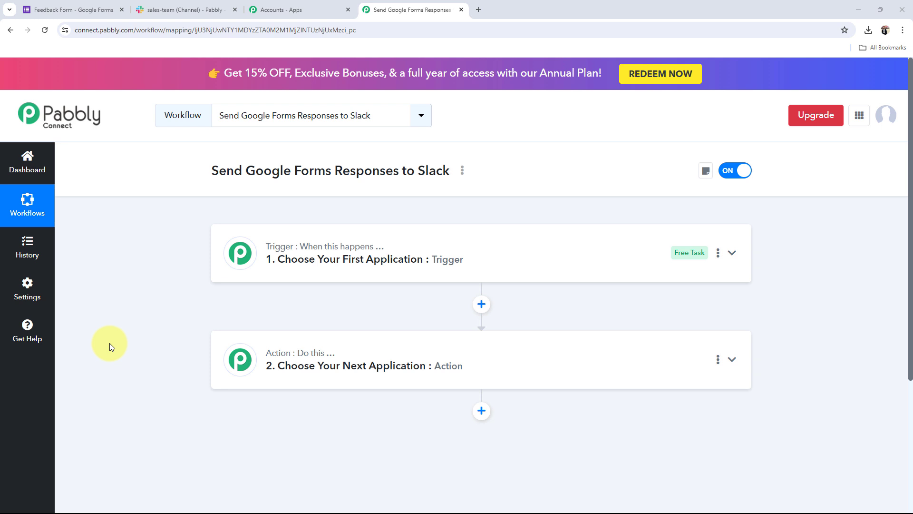
left_click(63, 6)
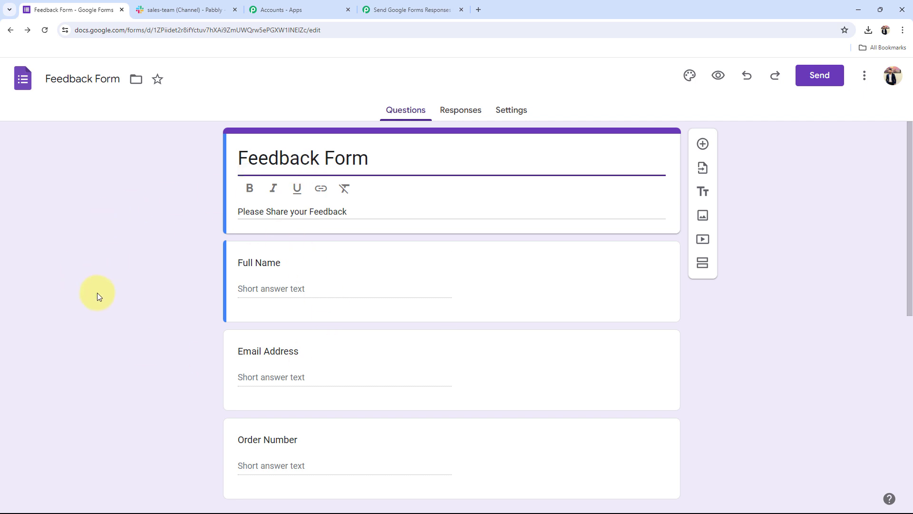
scroll(103, 305, "down", 1)
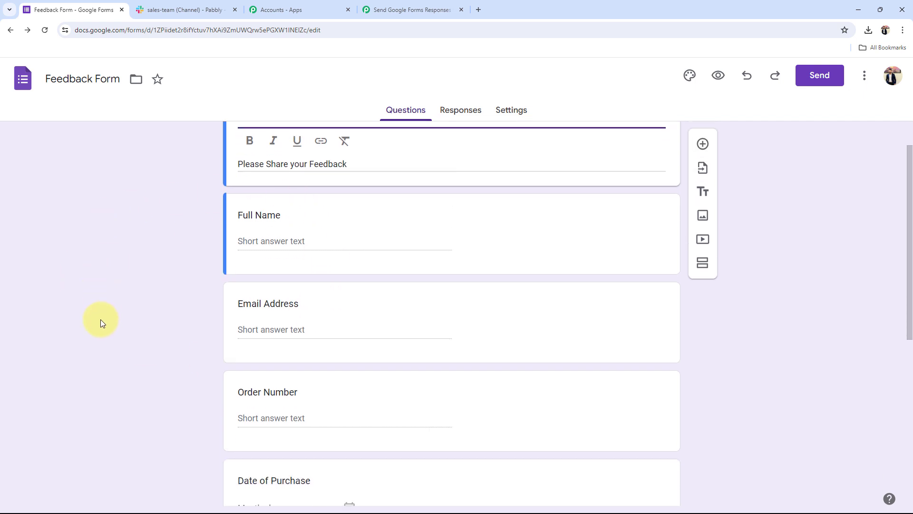
scroll(100, 325, "down", 3)
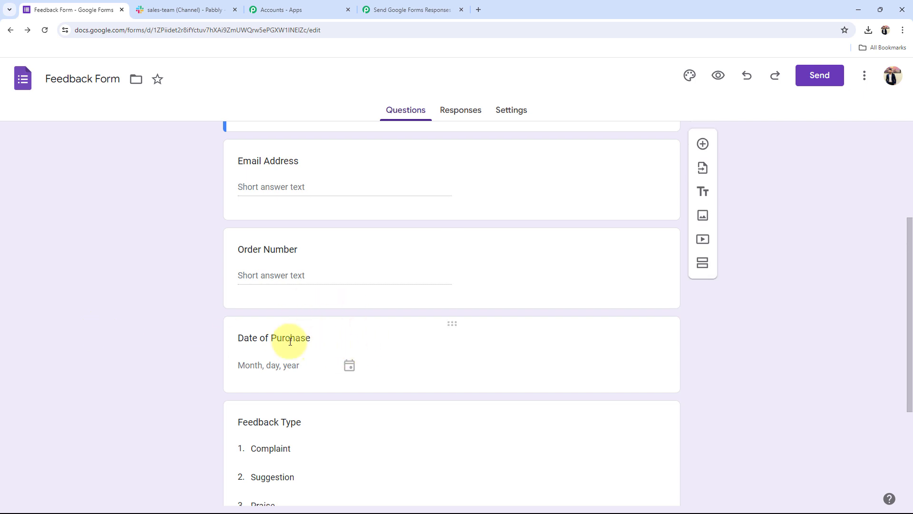
scroll(90, 406, "down", 3)
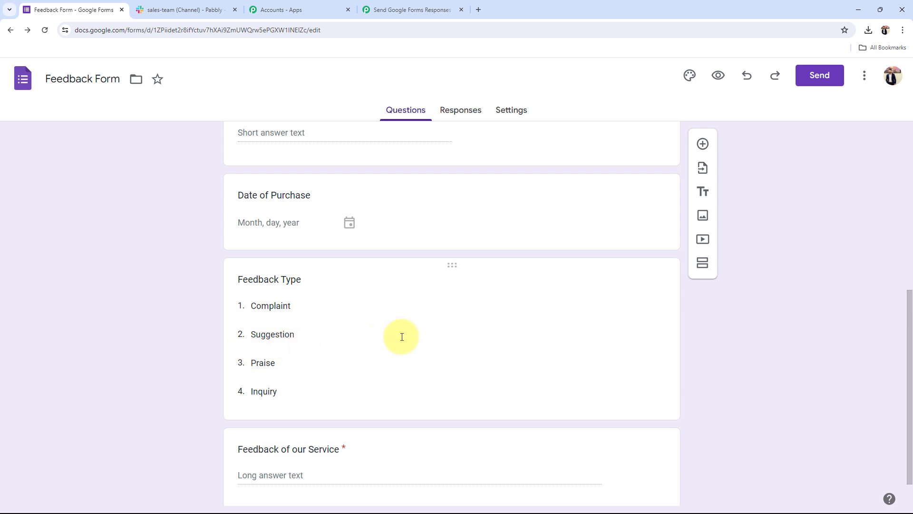
scroll(182, 396, "down", 1)
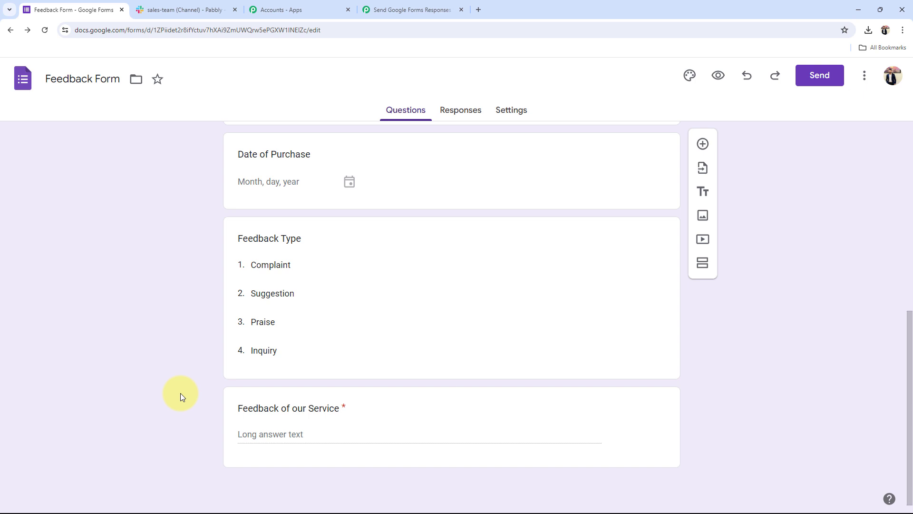
- Return to the Pabbly Connect workflow and choose Google Forms as the trigger application
left_click(400, 10)
left_click(317, 251)
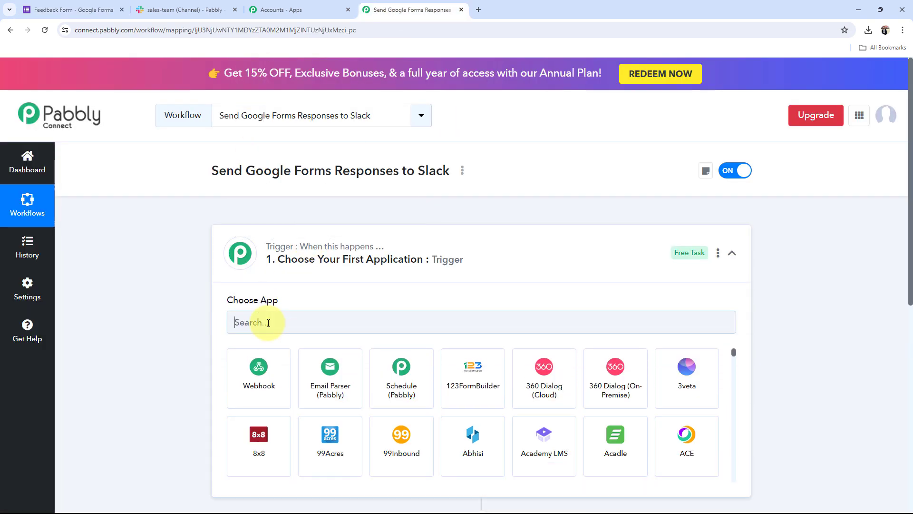
left_click(268, 323)
type("G")
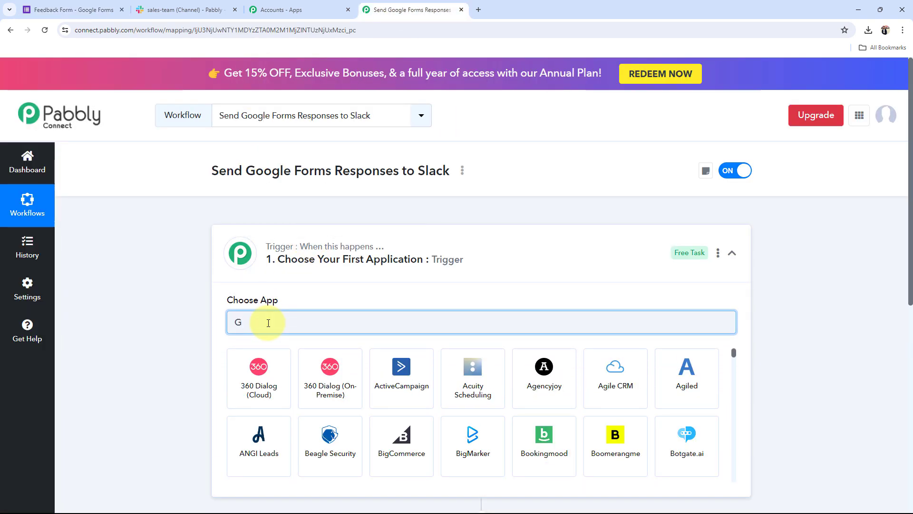
type("oogle F")
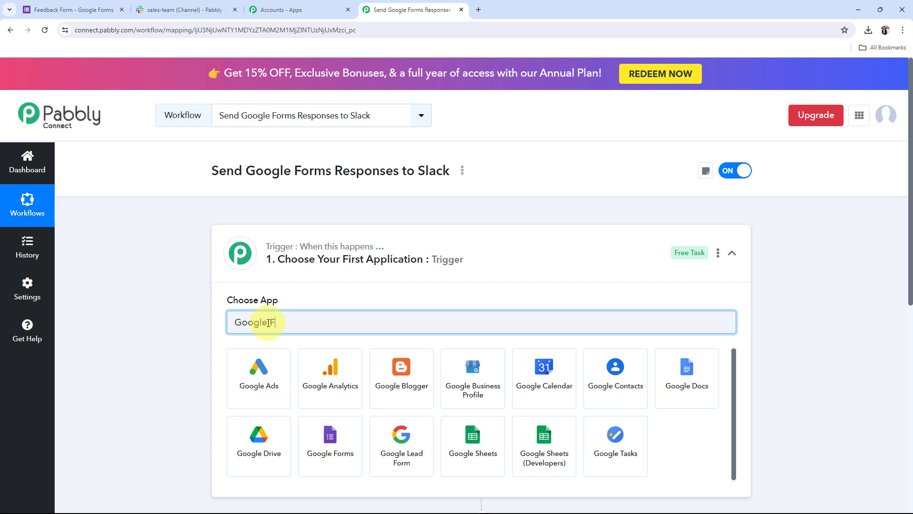
type("orms")
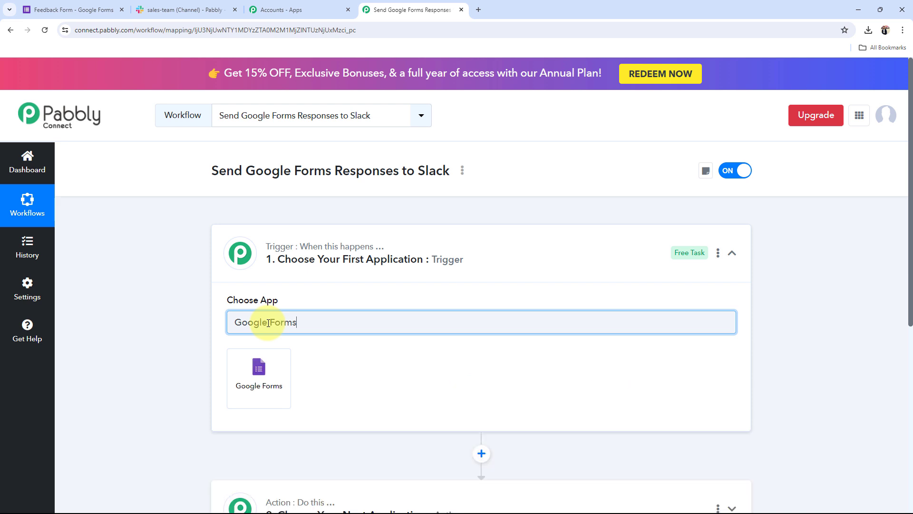
left_click(244, 378)
- Check the Feedback Form in Google Forms, and set the workflow's trigger event to New Response Received
left_click(90, 5)
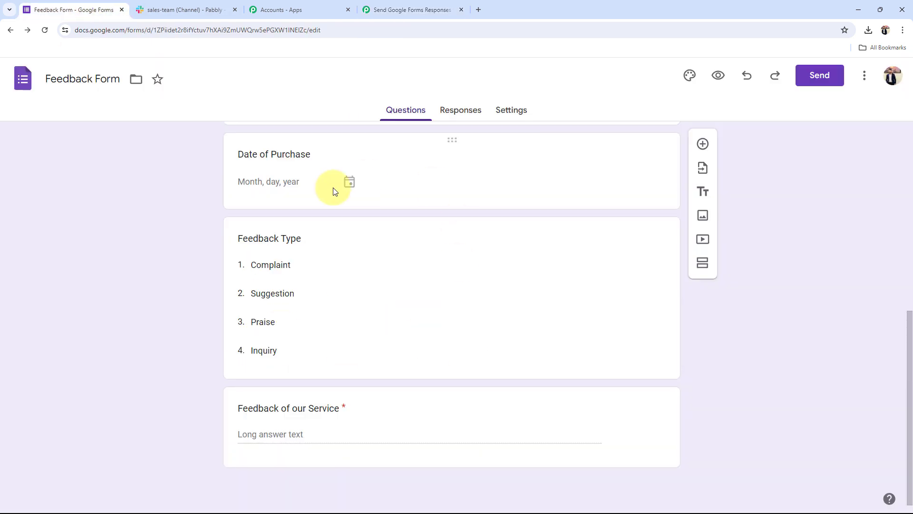
scroll(216, 361, "up", 10)
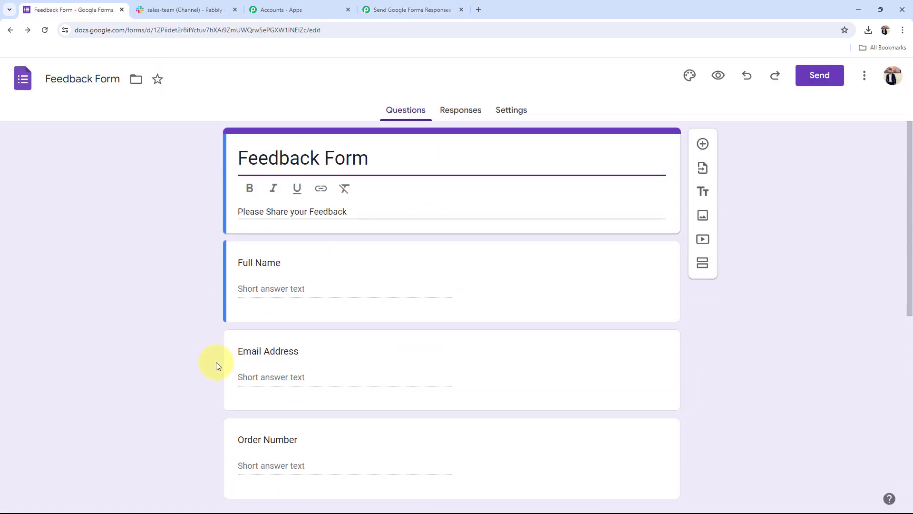
left_click(402, 9)
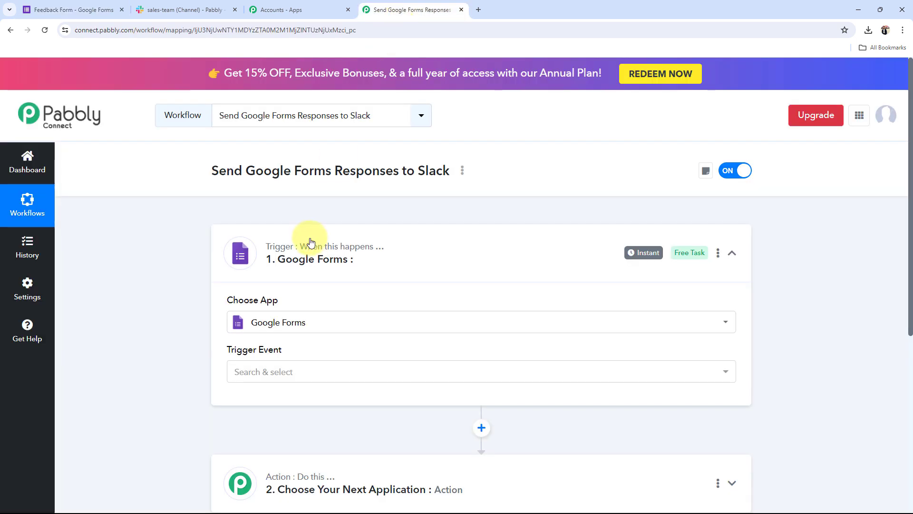
left_click(258, 373)
left_click(286, 431)
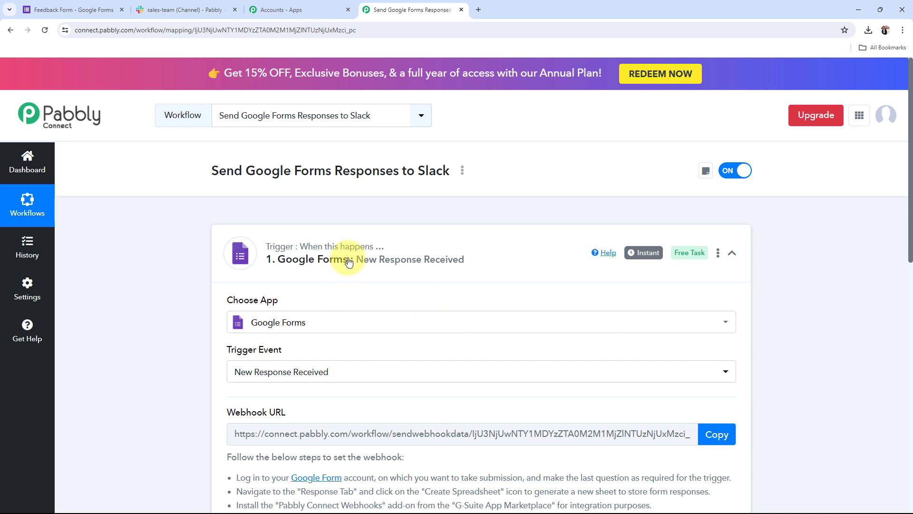
left_click(347, 261)
- Choose Slack as the application for the workflow's action step
left_click(325, 368)
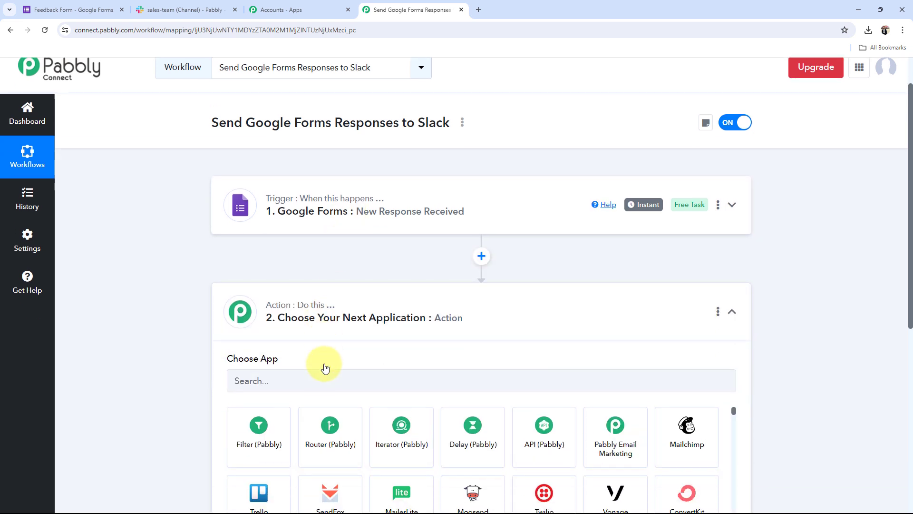
left_click(261, 268)
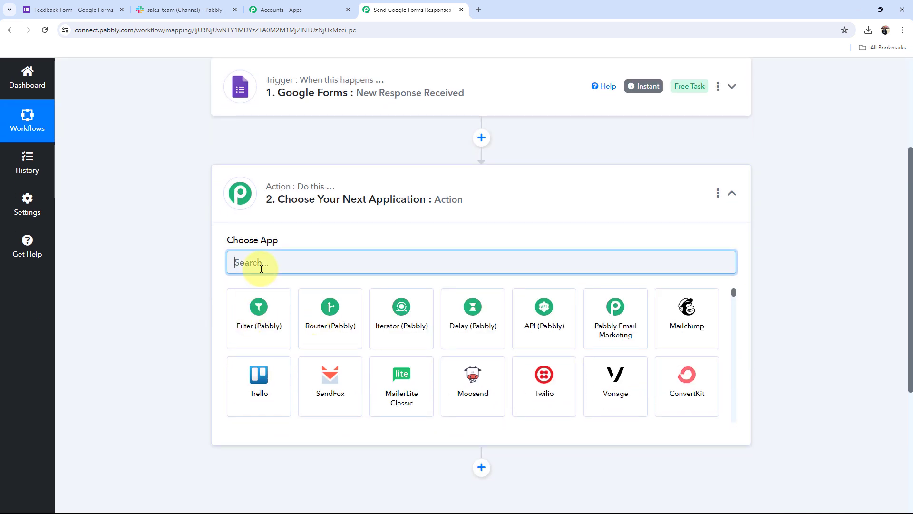
type("SL")
key("BackSpace")
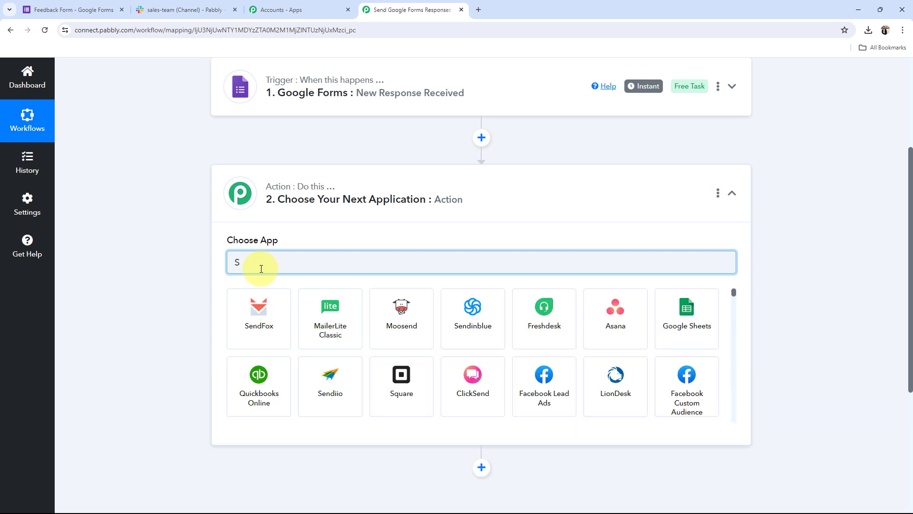
type("lack")
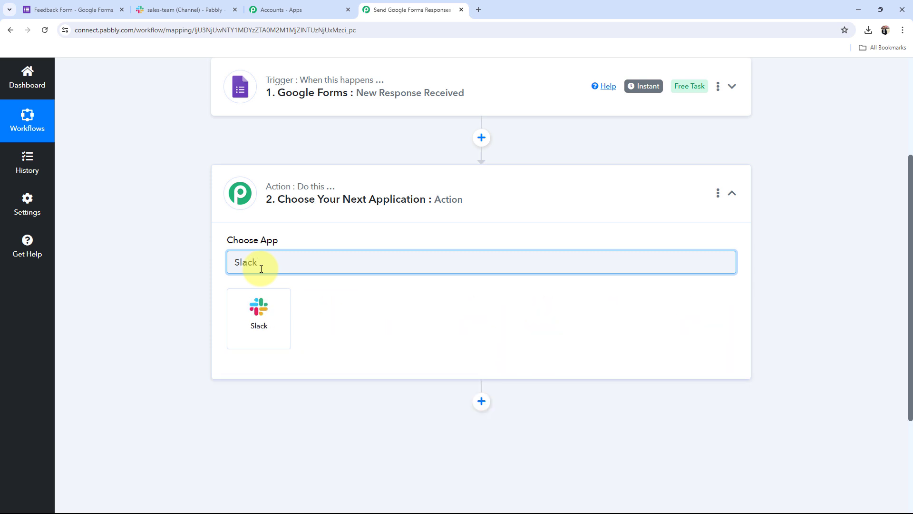
left_click(259, 307)
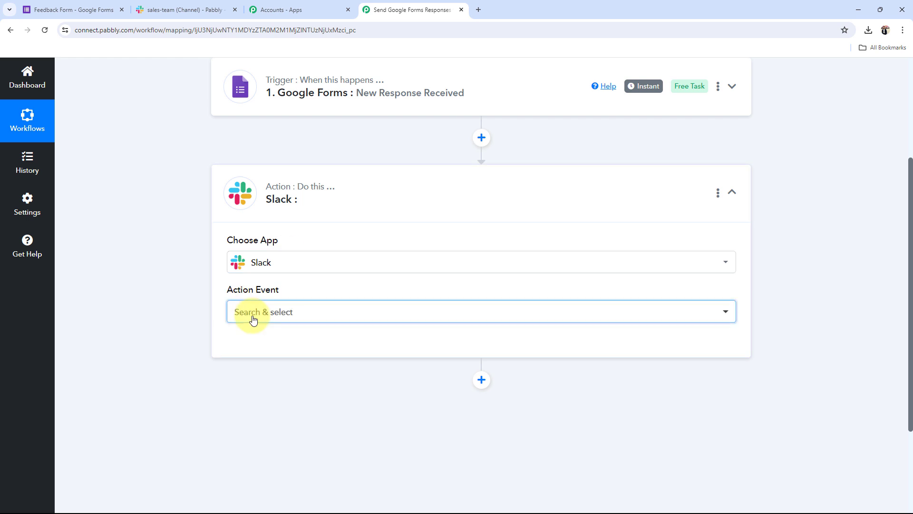
- Set the Slack action event to Send Channel Message and collapse the action step
left_click(253, 314)
left_click(306, 157)
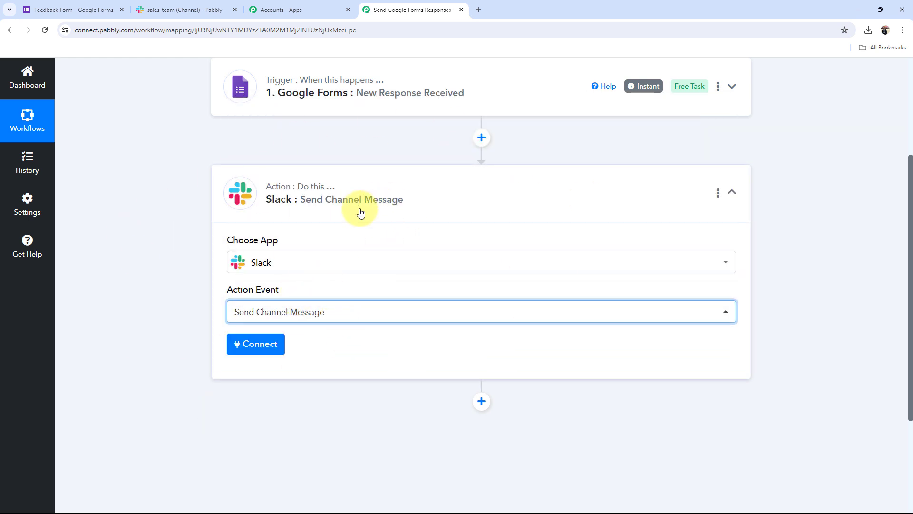
left_click(300, 185)
scroll(205, 280, "up", 4)
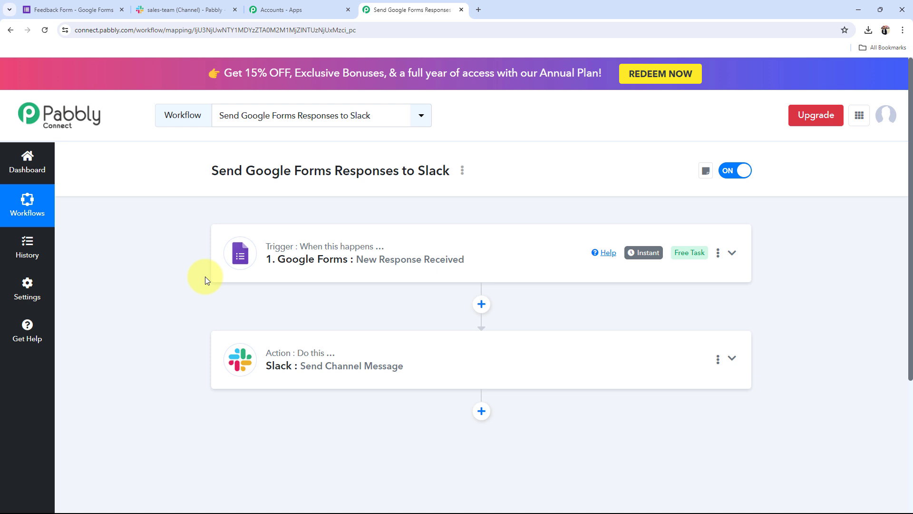
- Expand the Google Forms trigger and review its webhook URL and setup instructions alongside the Feedback Form
left_click(265, 276)
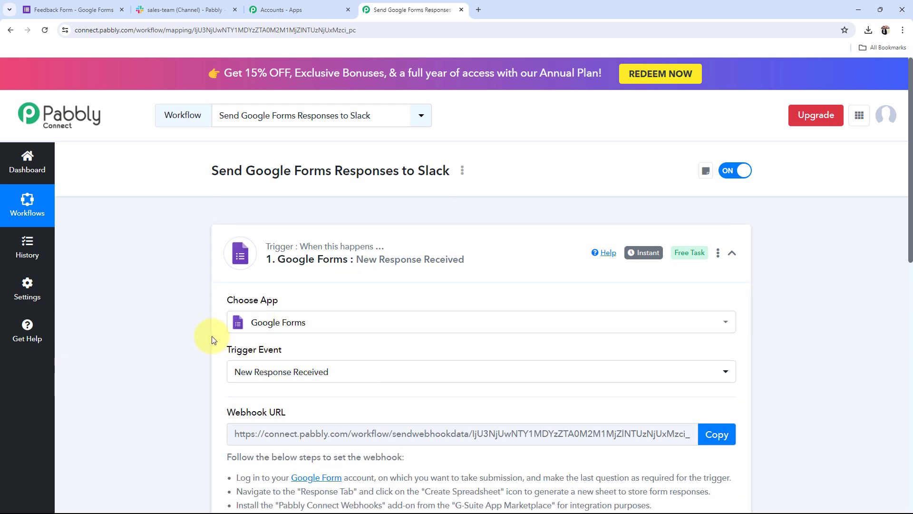
scroll(212, 336, "down", 2)
left_click(72, 9)
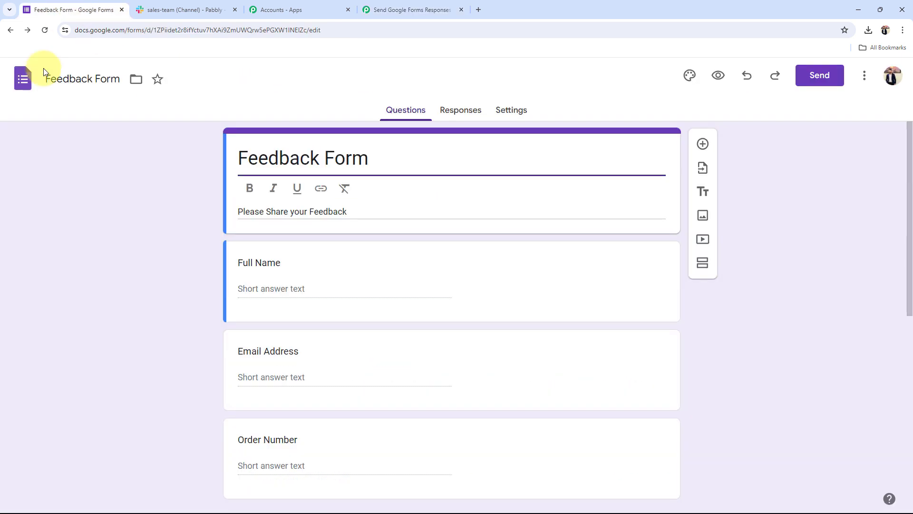
left_click(412, 10)
scroll(234, 327, "down", 5)
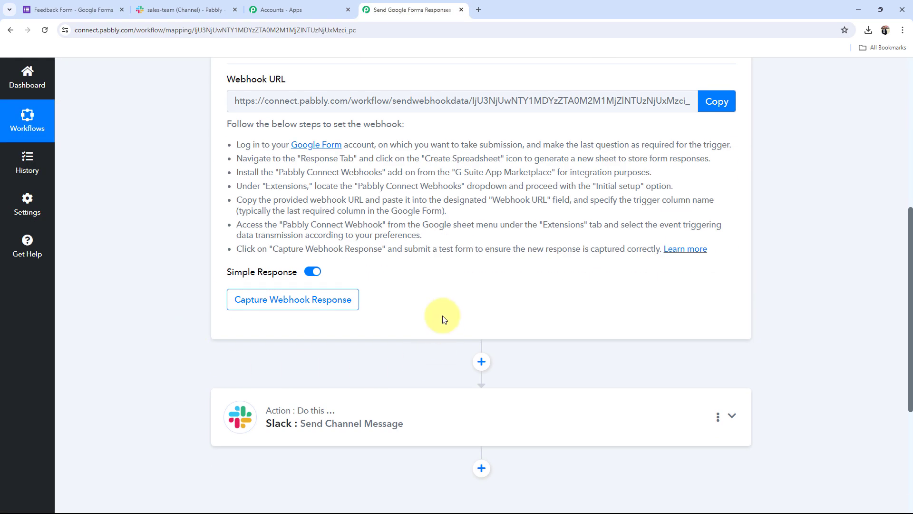
scroll(220, 338, "up", 3)
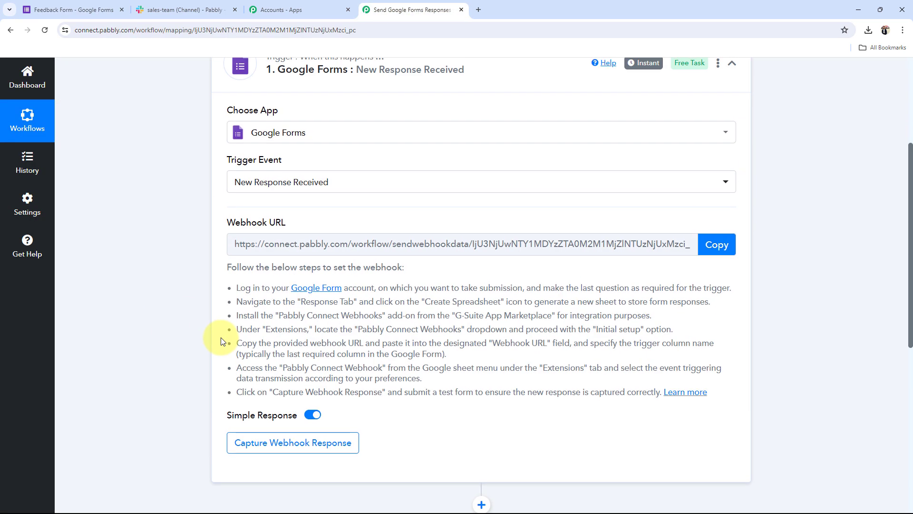
scroll(220, 338, "up", 2)
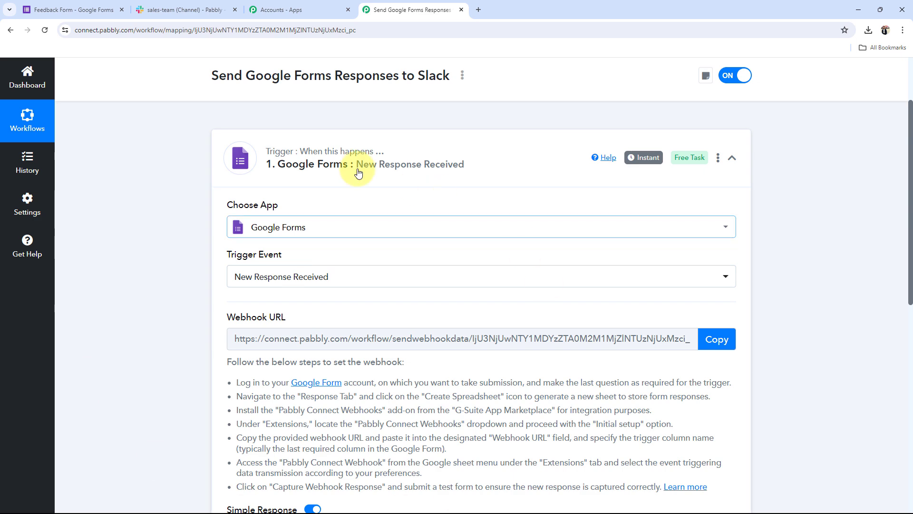
mouse_move(198, 315)
left_mouse_down()
mouse_move(266, 481)
mouse_move(191, 319)
left_mouse_up()
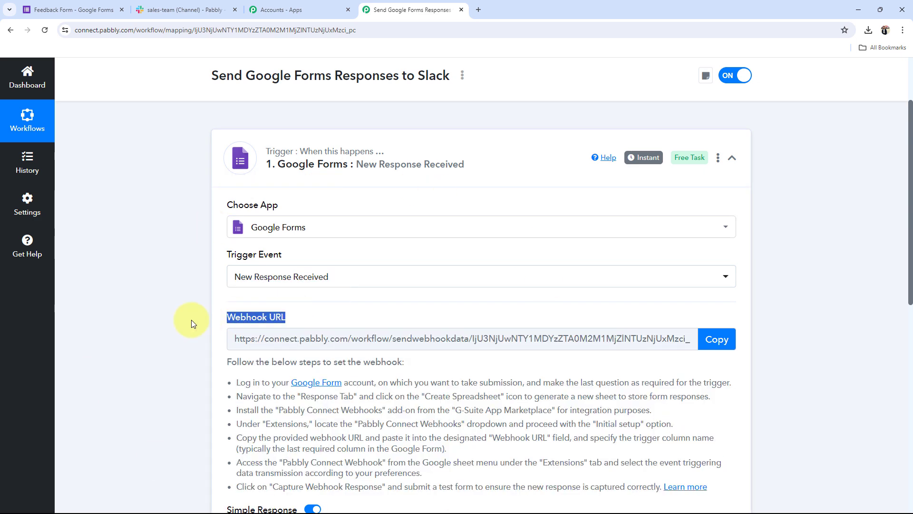
left_click(191, 323)
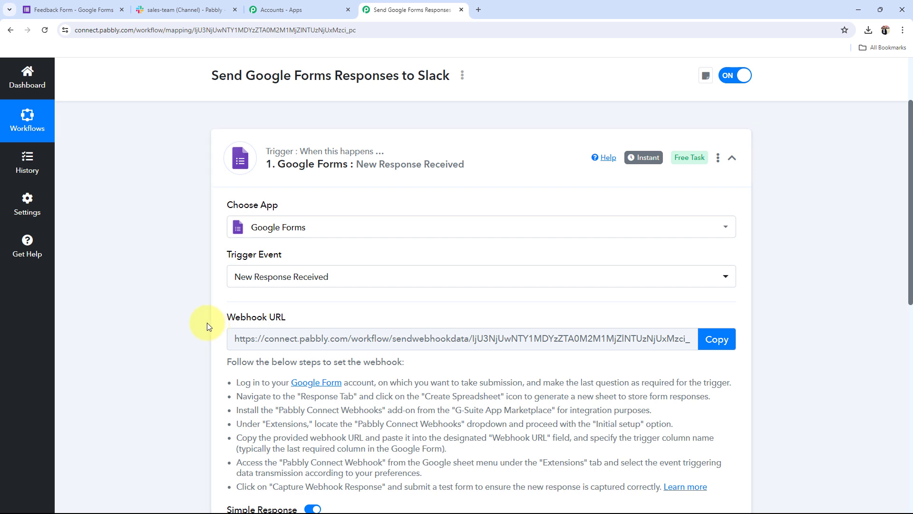
left_click(76, 9)
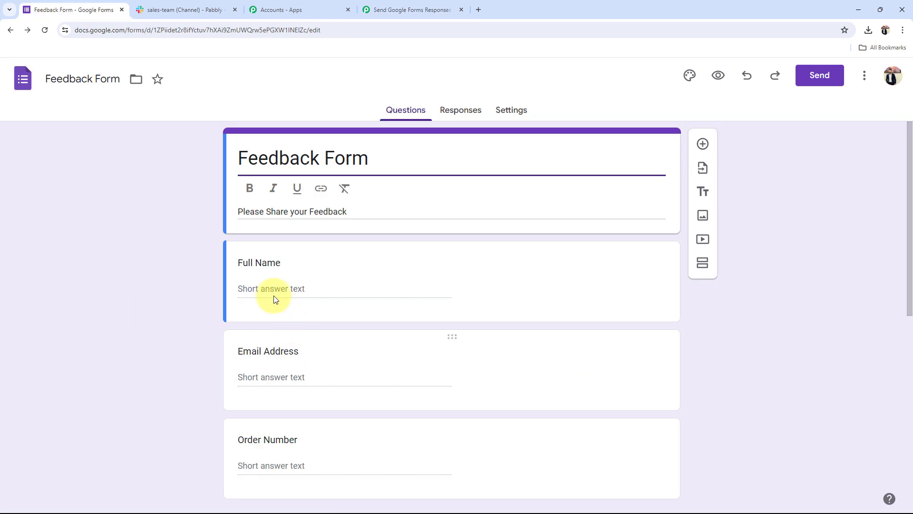
left_click(412, 10)
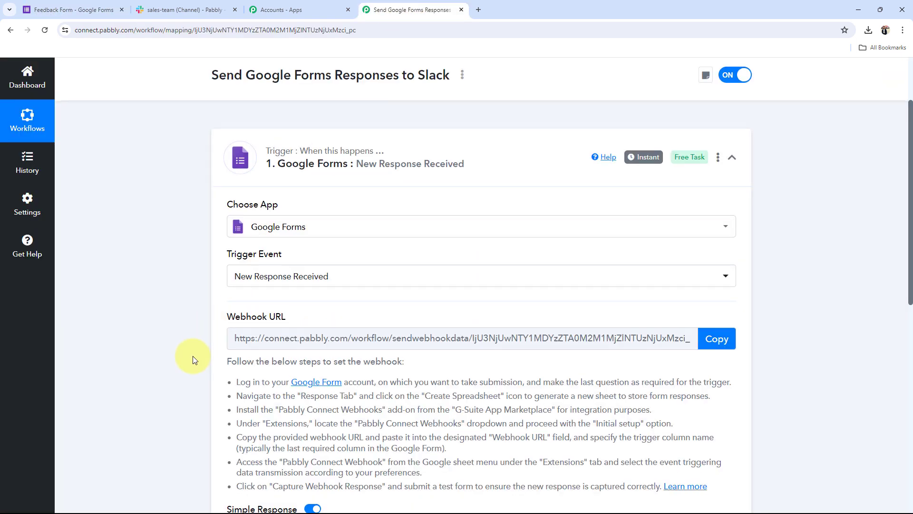
- Start capturing a webhook response for the Google Forms trigger, copy its webhook URL, and review the setup instructions
scroll(192, 359, "down", 2)
triple_click(259, 223)
left_click(298, 458)
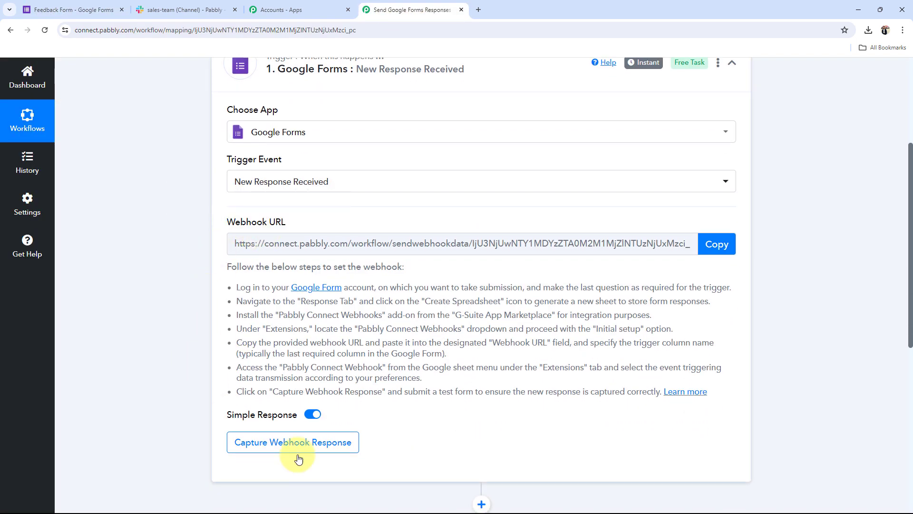
left_click(709, 248)
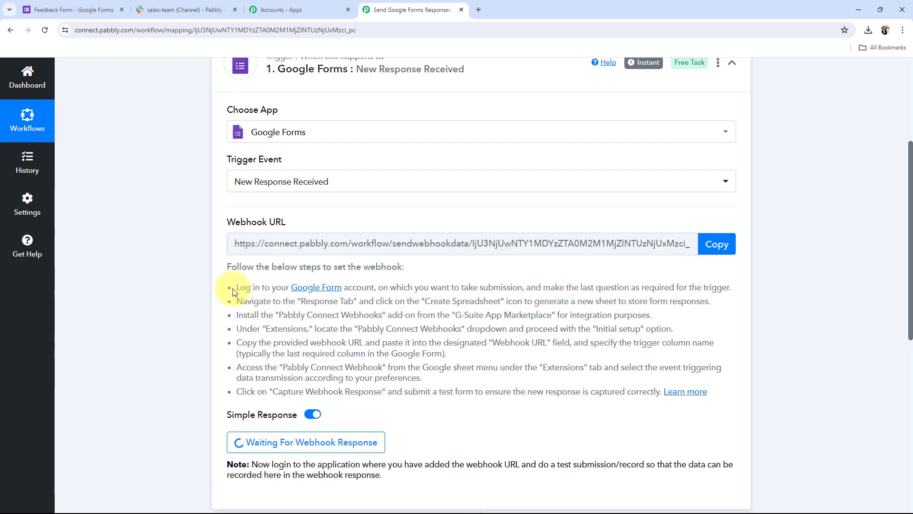
left_click_drag(233, 291, 687, 406)
left_click(598, 433)
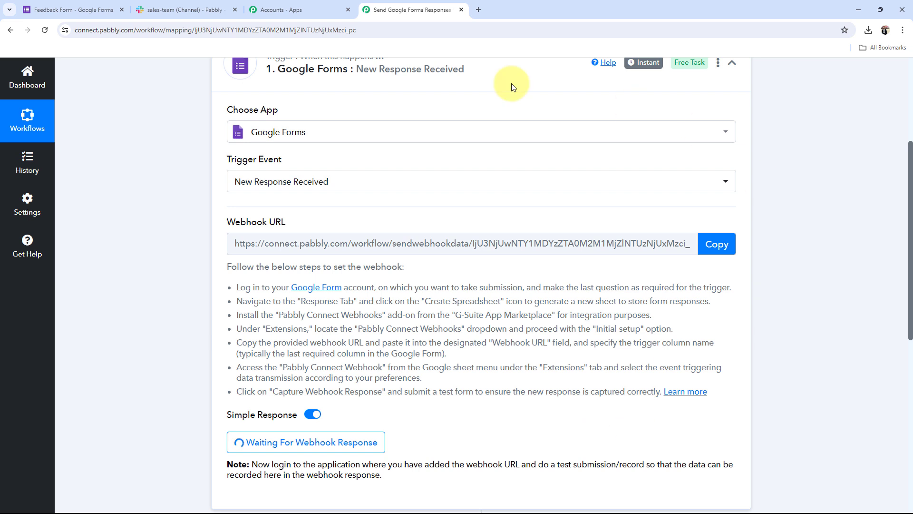
- Link the Feedback Form's responses in Google Forms to a new spreadsheet named Feedback Form (Responses)
left_click(81, 10)
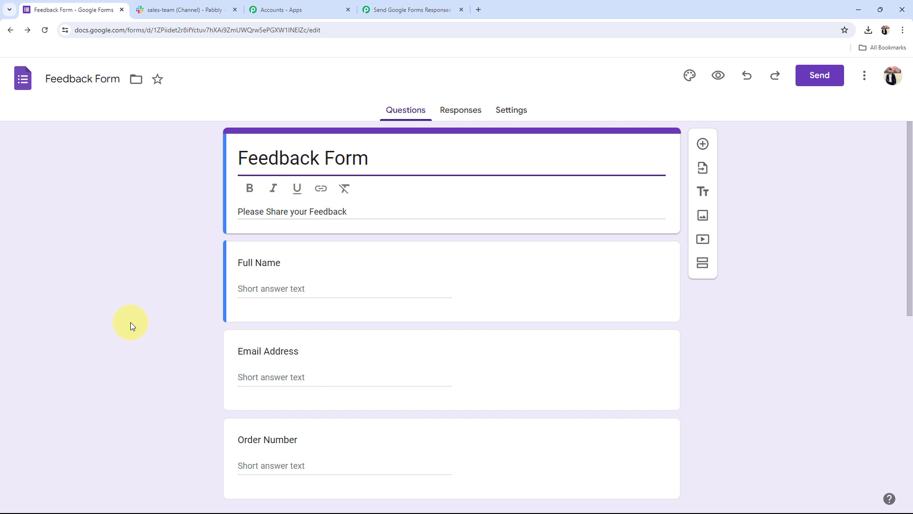
left_click(461, 112)
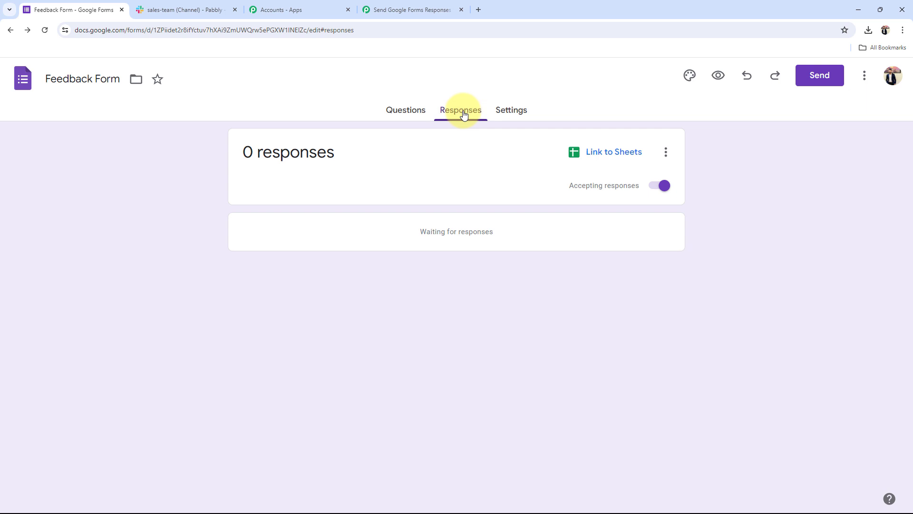
left_click(612, 154)
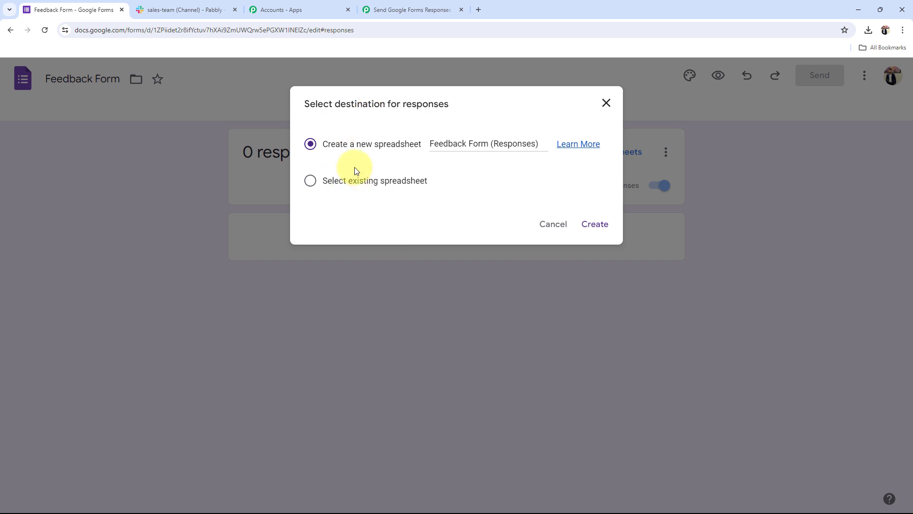
left_click(607, 226)
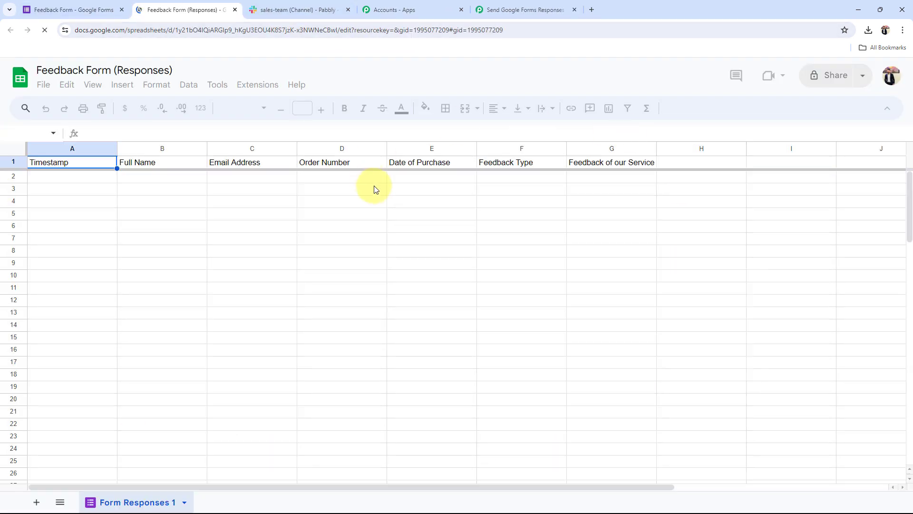
- Compare the Feedback Form's questions with the column headers in the Feedback Form (Responses) spreadsheet
left_click(73, 10)
left_click(407, 111)
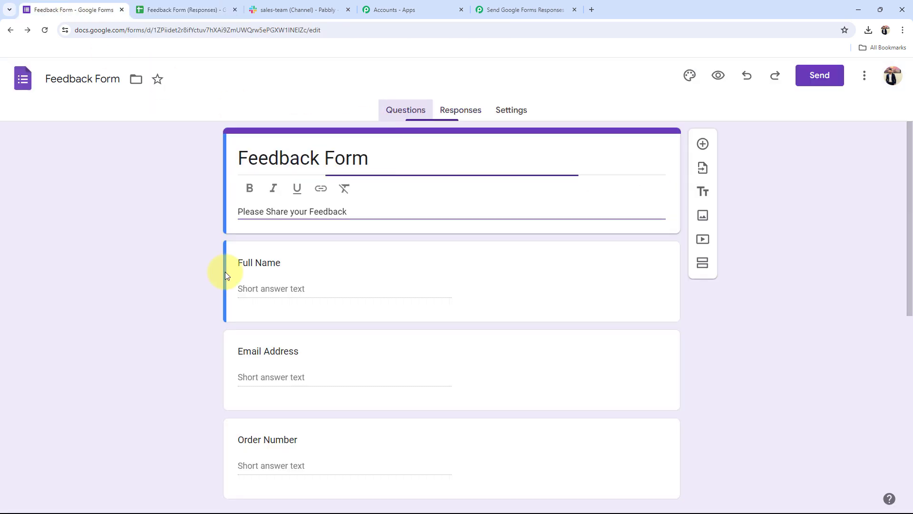
scroll(201, 272, "down", 8)
scroll(202, 272, "up", 8)
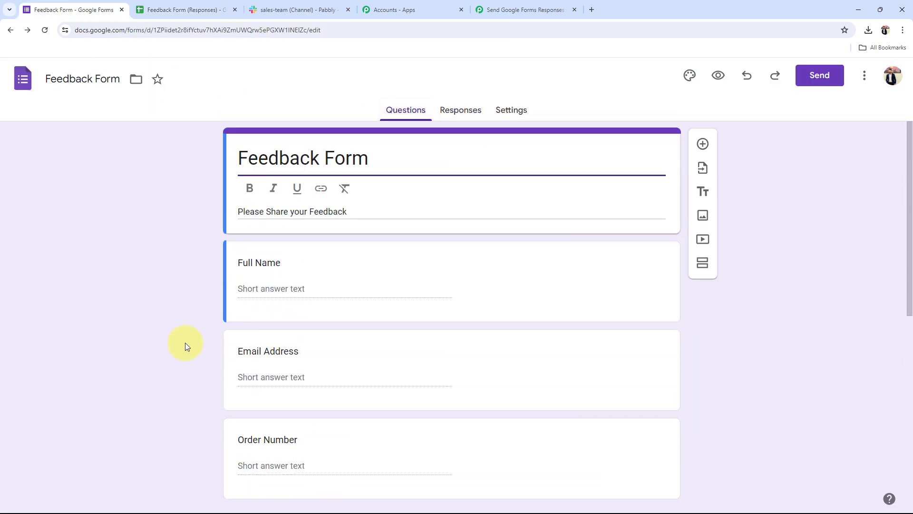
left_click(206, 10)
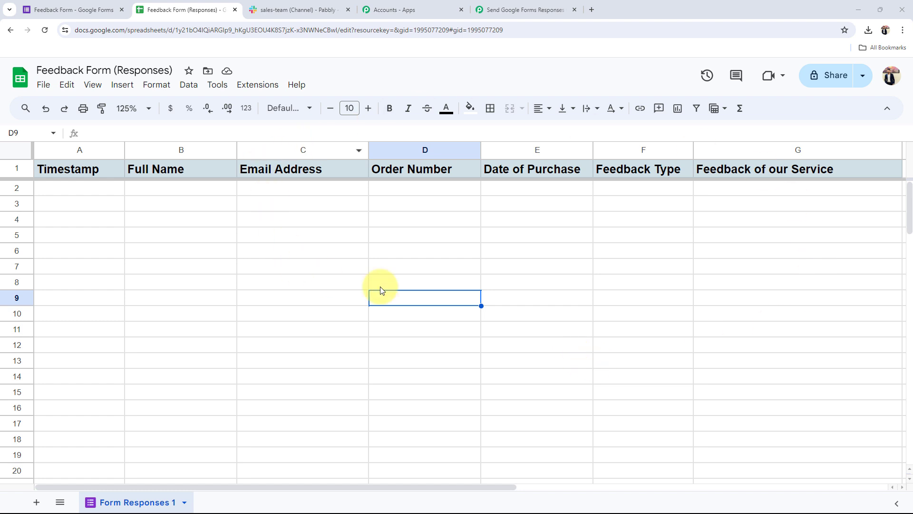
left_click(84, 15)
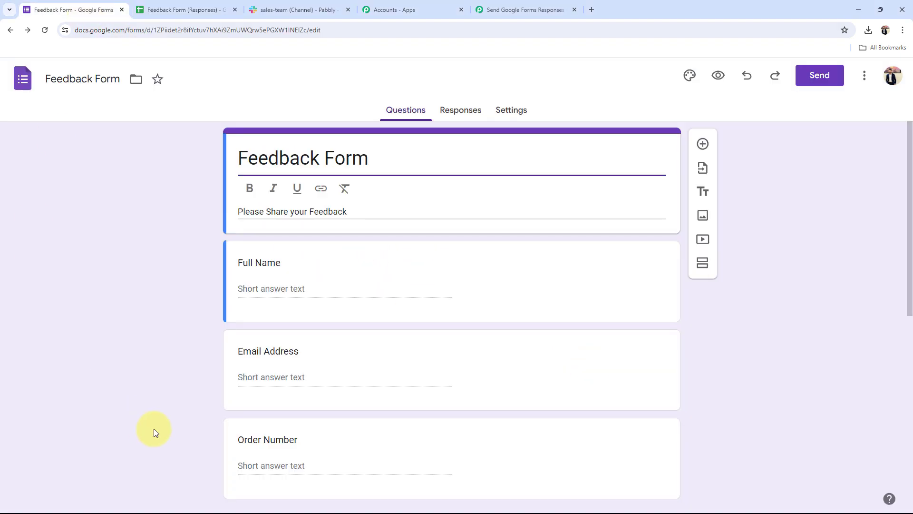
scroll(335, 281, "down", 10)
scroll(307, 343, "up", 10)
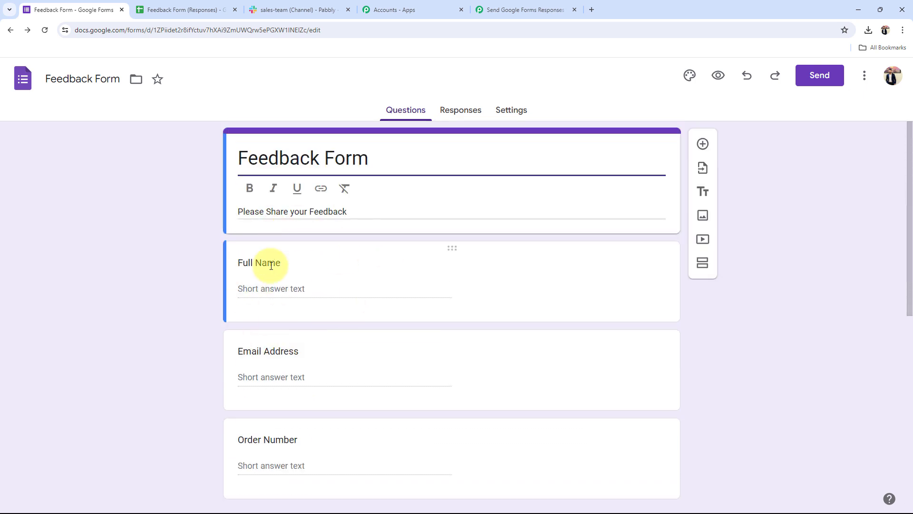
left_click(181, 10)
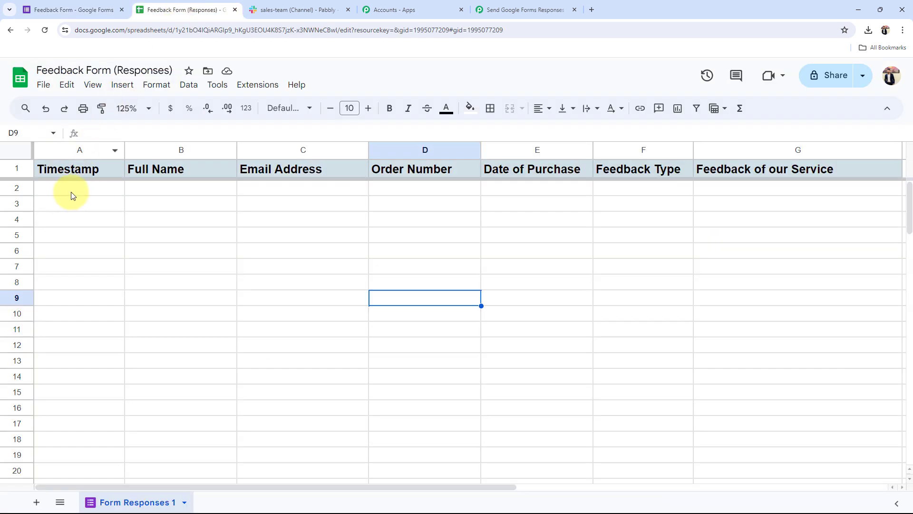
left_click(145, 191)
left_click(307, 202)
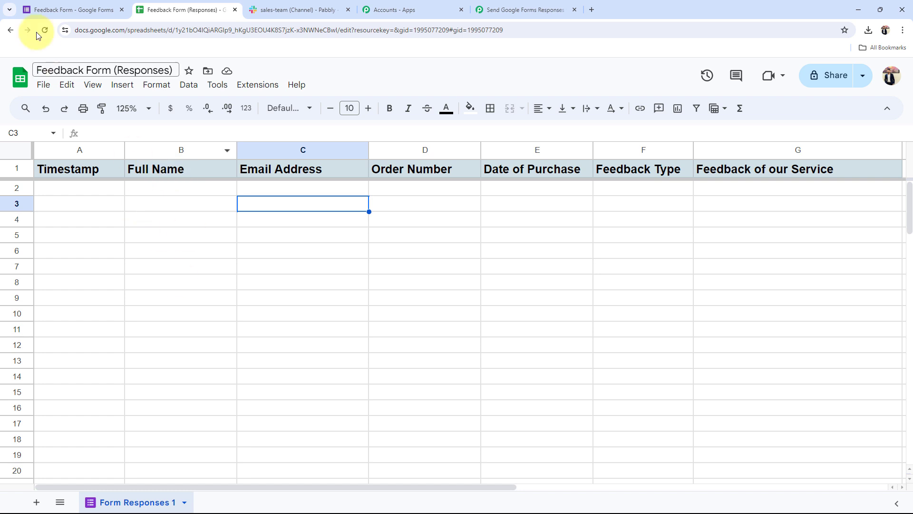
left_click(31, 4)
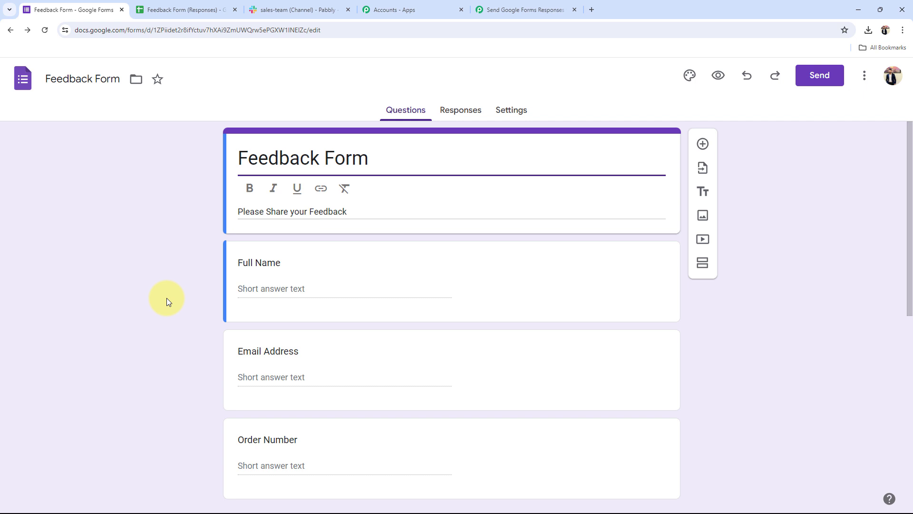
left_click(183, 11)
- Preview the Feedback Form and submit a test response with customer details, purchase date 10-07-2024, feedback type Complaint, and a late-delivery message
left_click(110, 10)
left_click(719, 75)
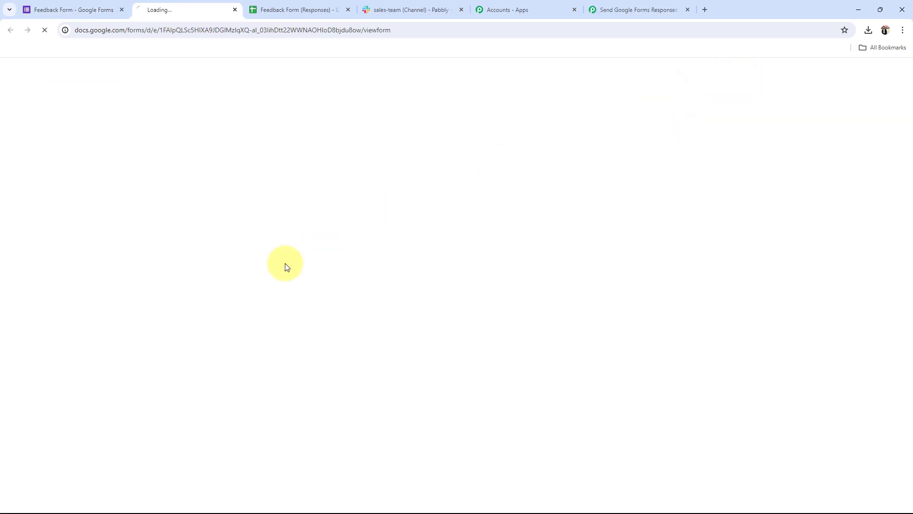
scroll(232, 301, "down", 3)
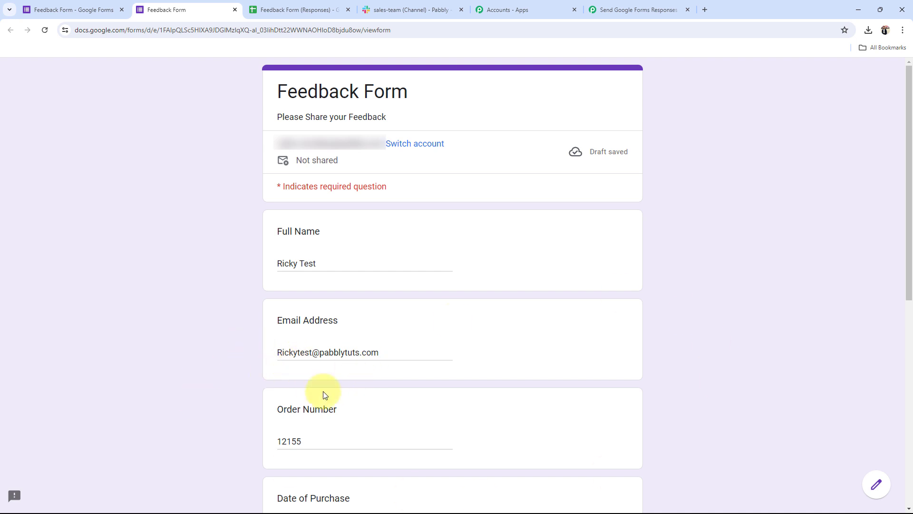
scroll(323, 397, "down", 4)
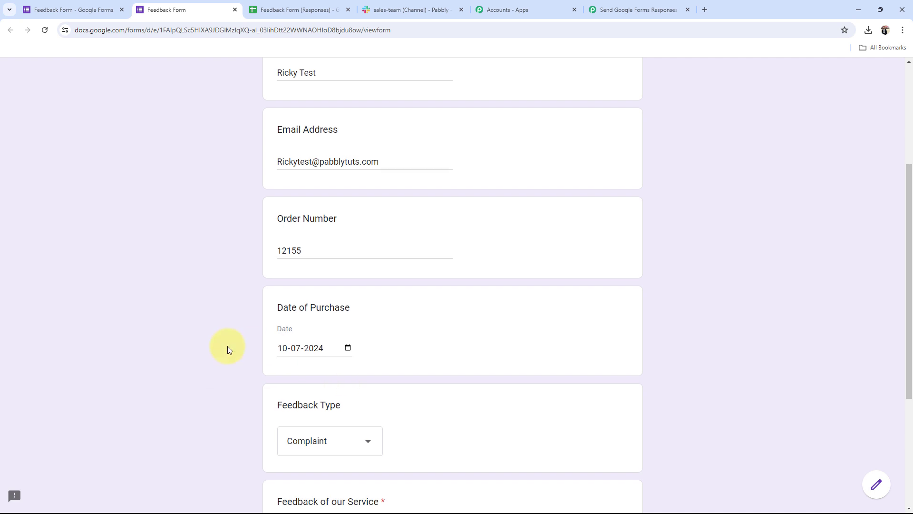
scroll(228, 346, "down", 2)
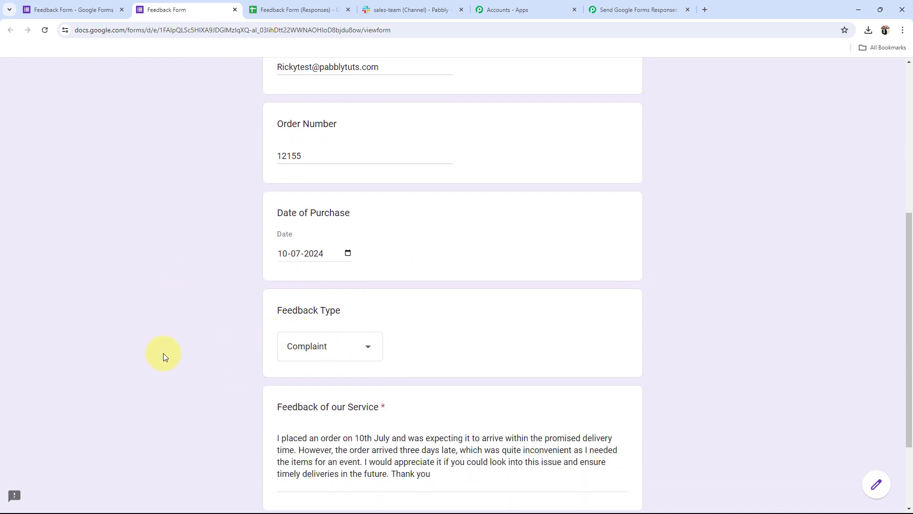
scroll(153, 356, "down", 2)
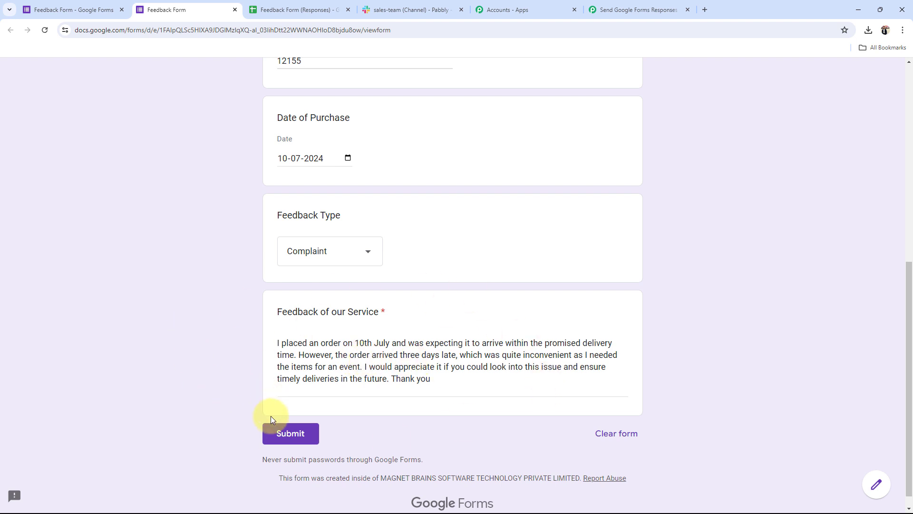
left_click(280, 434)
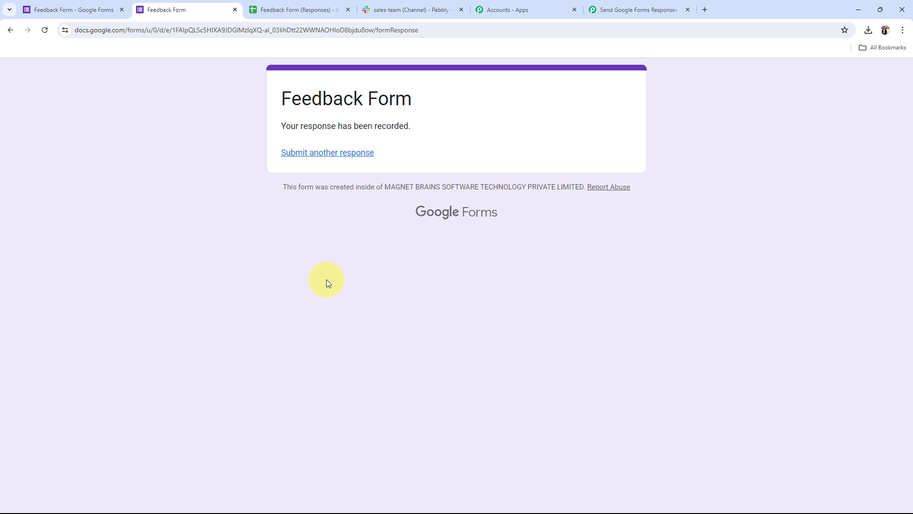
- Check the submitted test response in the Feedback Form (Responses) spreadsheet, and return to the Google Forms trigger in Pabbly Connect
left_click(307, 12)
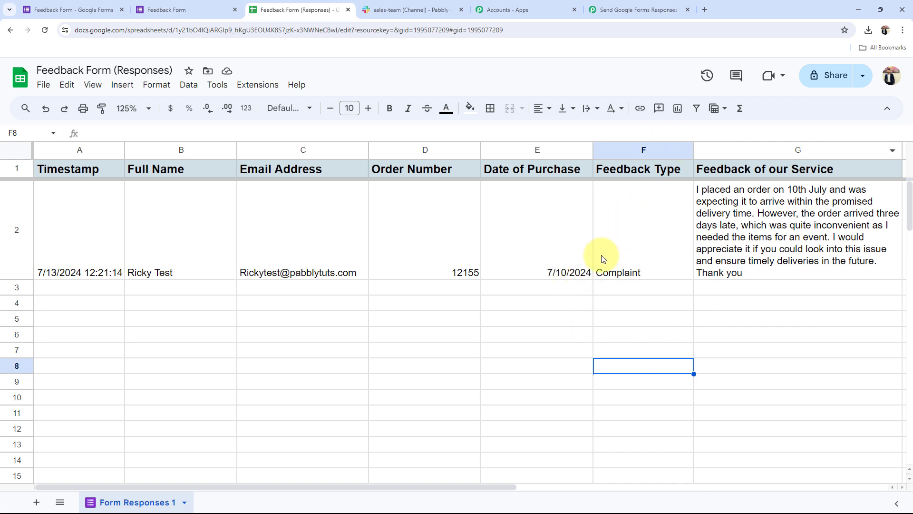
left_click(746, 248)
left_click(537, 350)
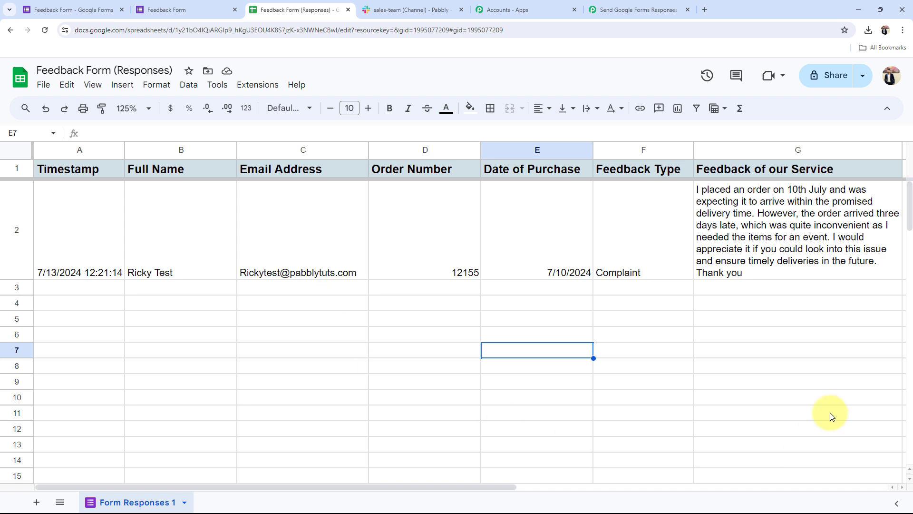
left_click(767, 238)
left_click(276, 341)
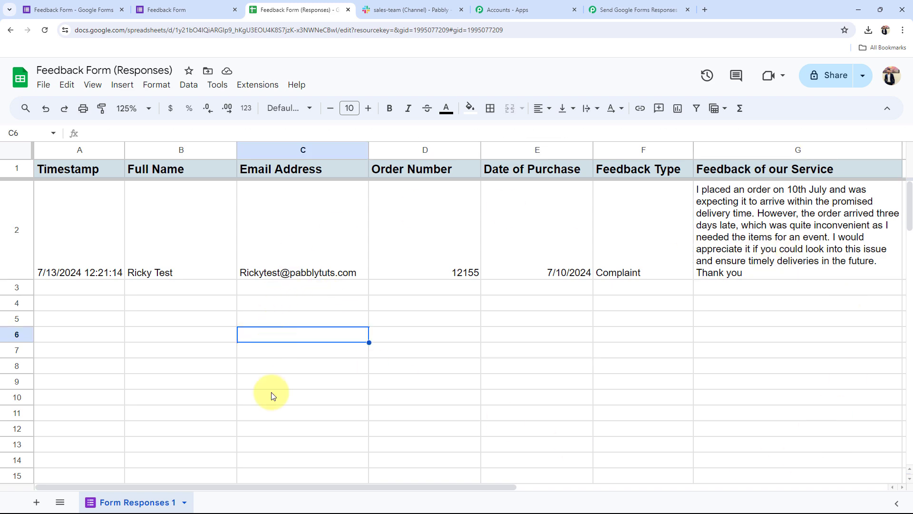
left_click(628, 9)
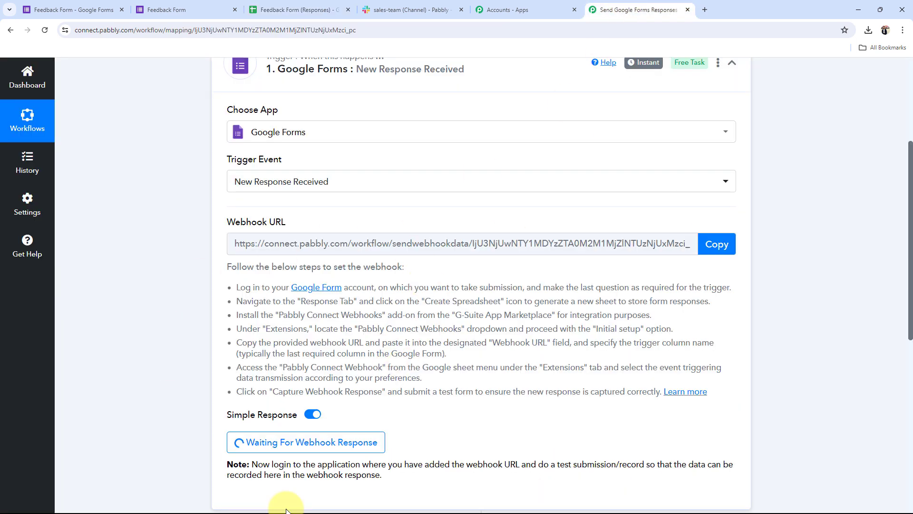
mouse_move(260, 233)
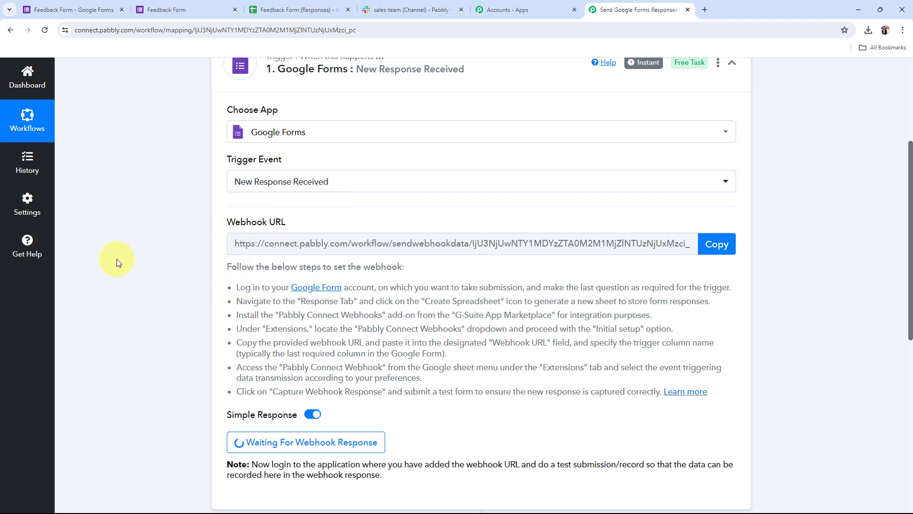
- Copy the trigger's webhook URL and look up the Pabbly Connect Webhooks add-on in the Google Workspace Marketplace from the Feedback Form (Responses) spreadsheet
left_click(716, 244)
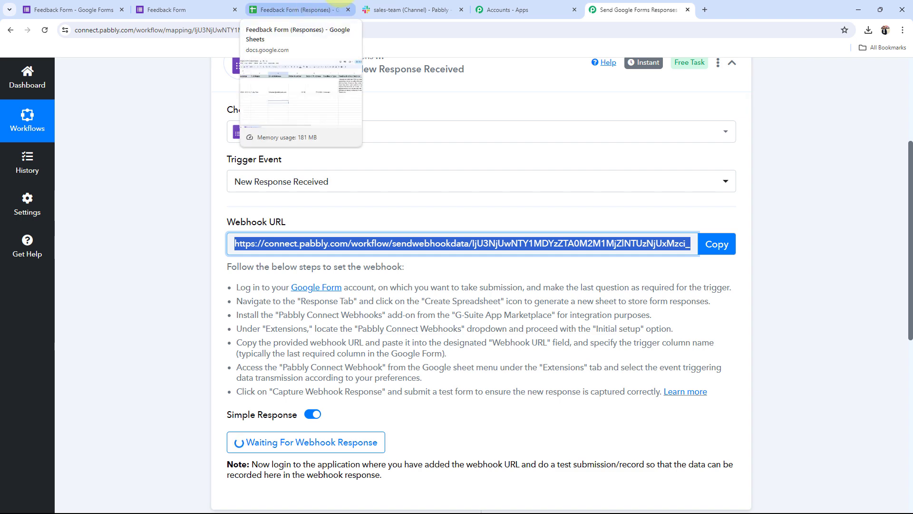
left_click(301, 11)
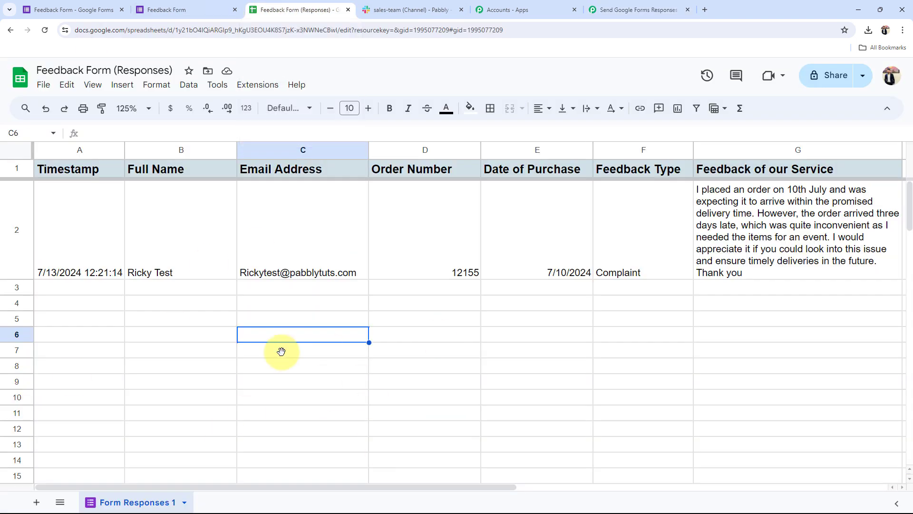
left_click(252, 85)
mouse_move(261, 105)
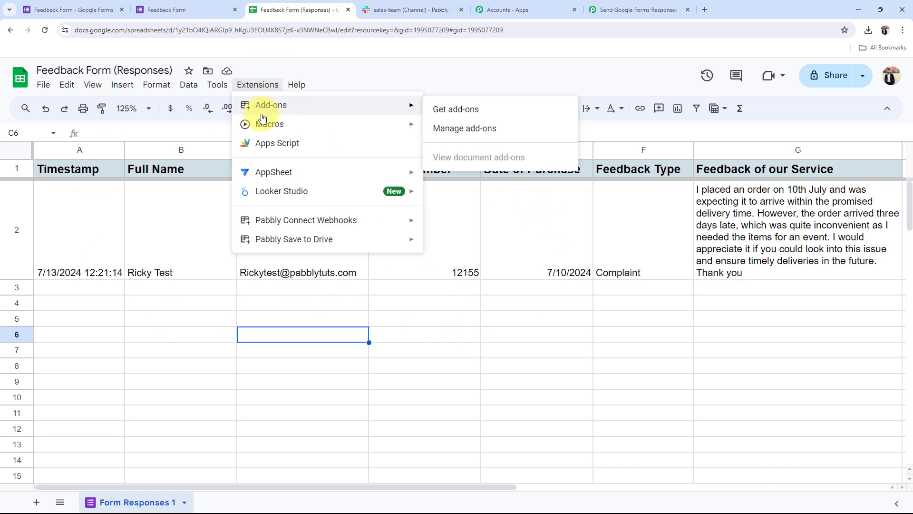
left_click(445, 110)
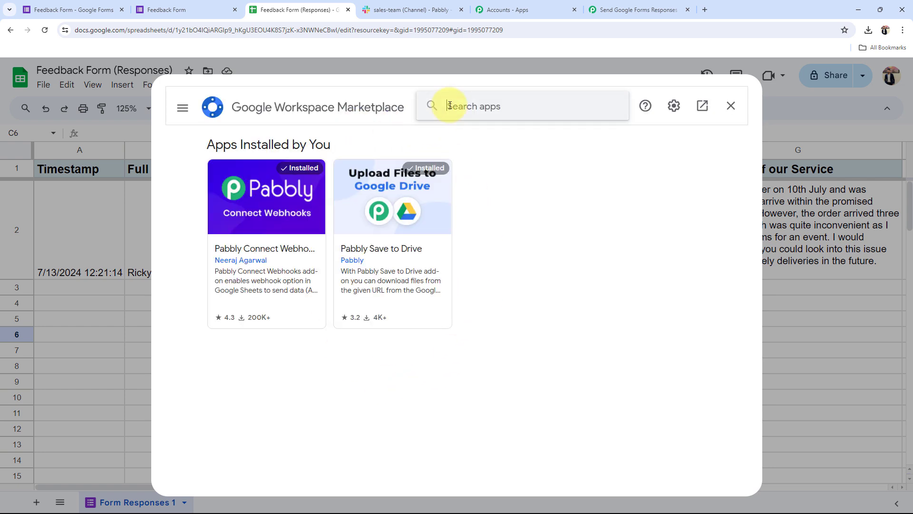
left_click(450, 105)
type("P")
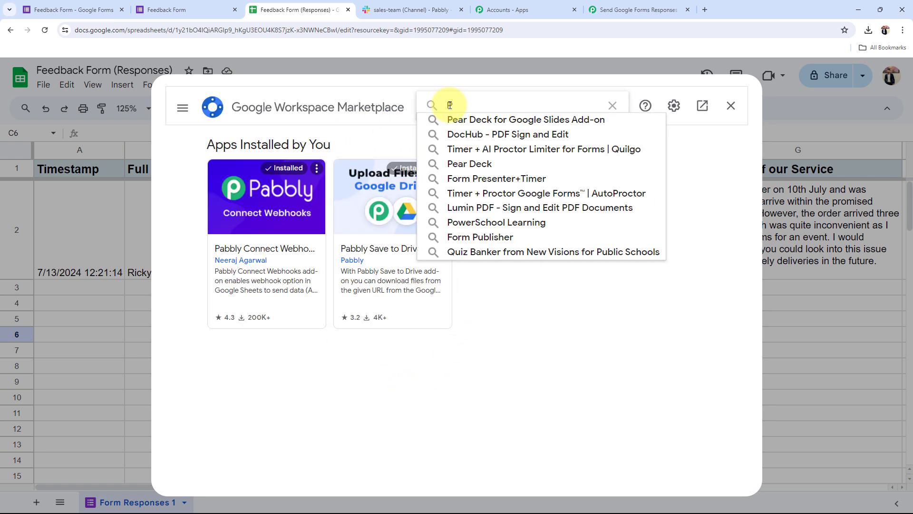
type("abbly")
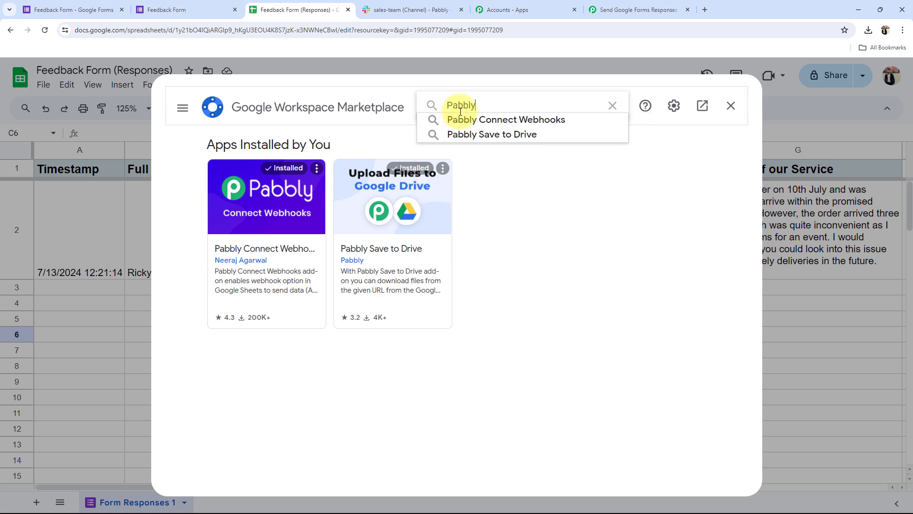
left_click(480, 118)
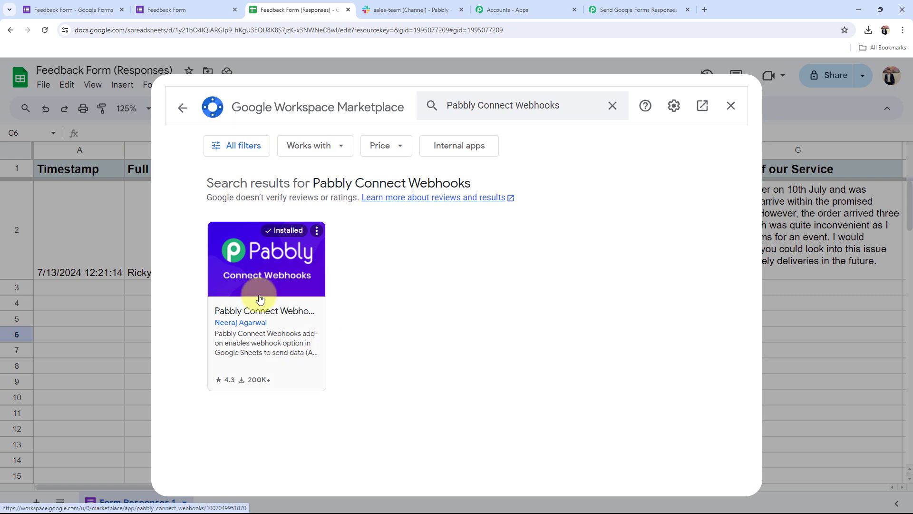
left_click(729, 106)
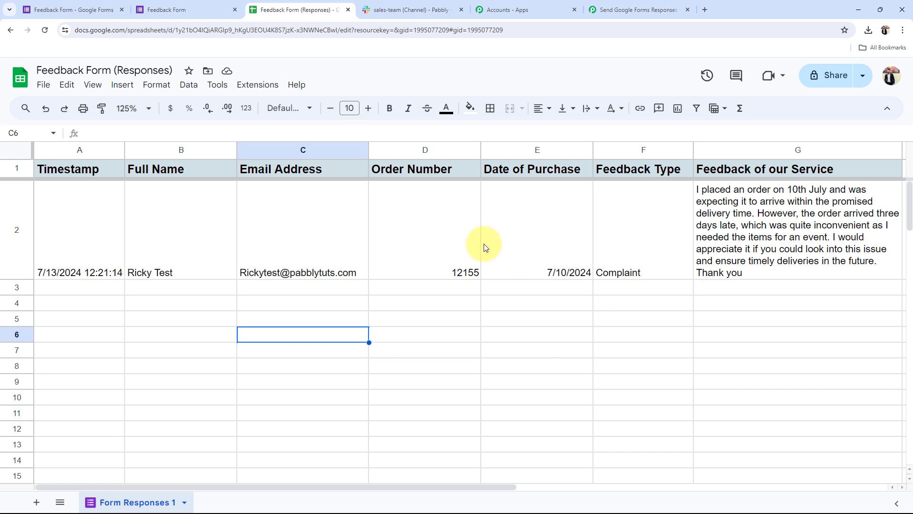
- Open the Pabbly Connect Webhooks initial setup in the spreadsheet and enter the webhook URL copied from the Pabbly Connect trigger
left_click(264, 88)
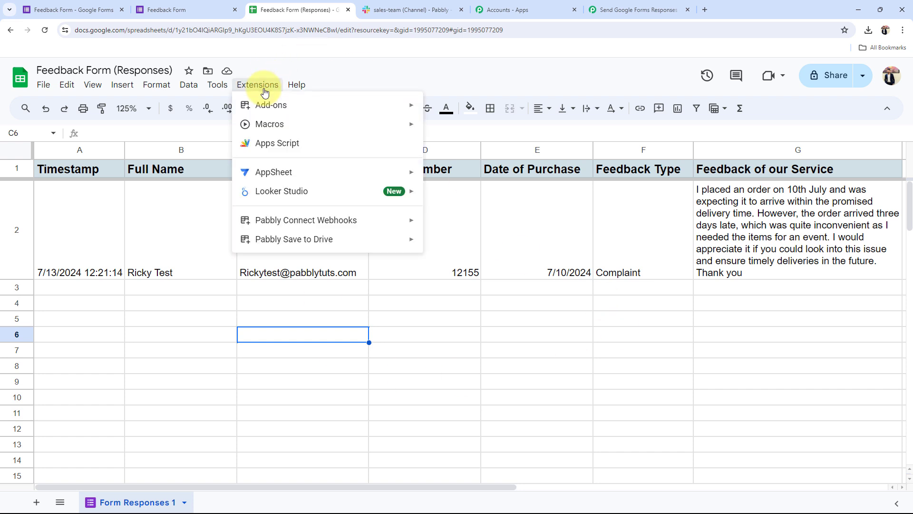
mouse_move(277, 223)
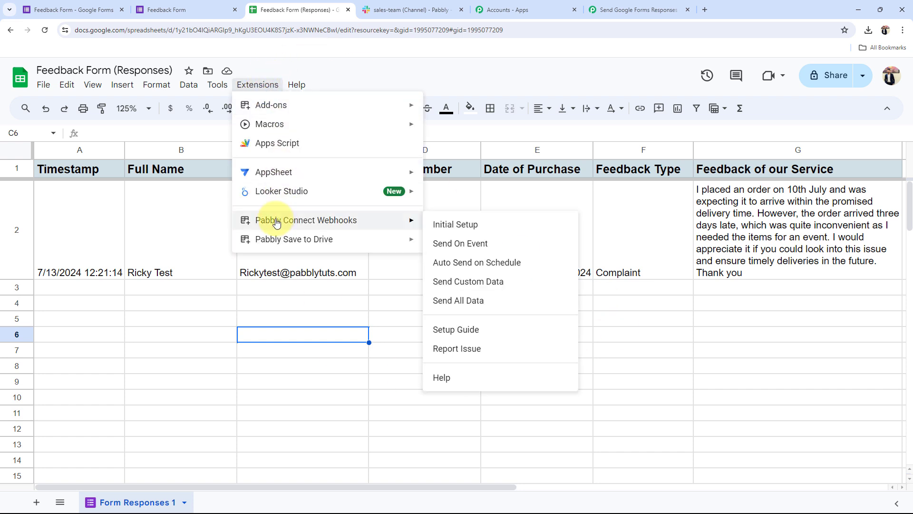
left_click(447, 224)
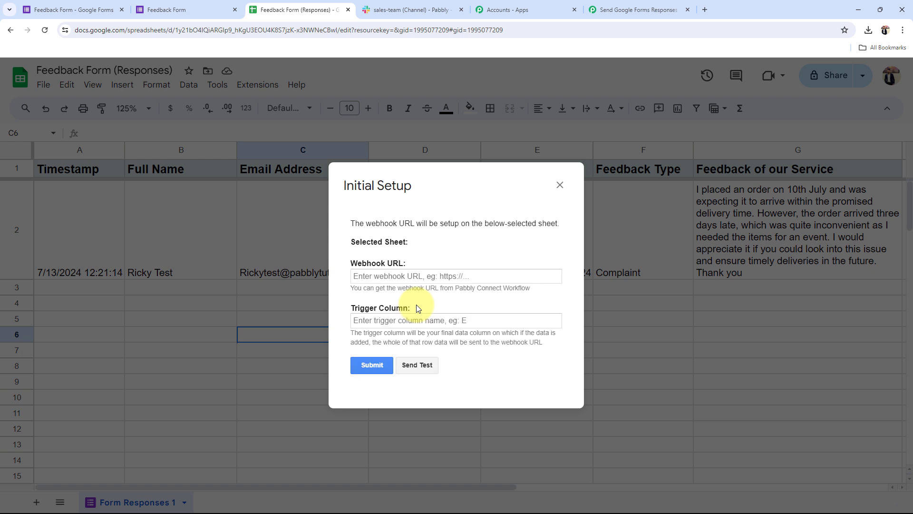
left_click(638, 9)
left_click(714, 249)
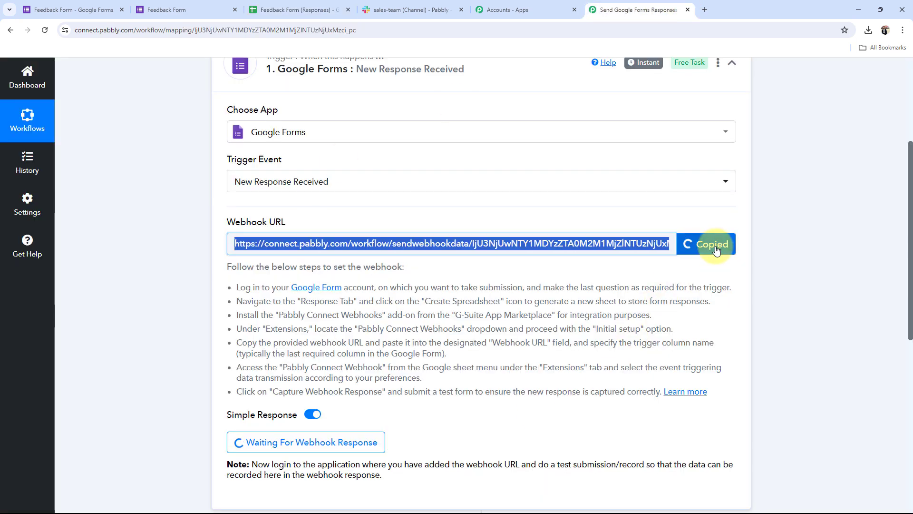
left_click(300, 10)
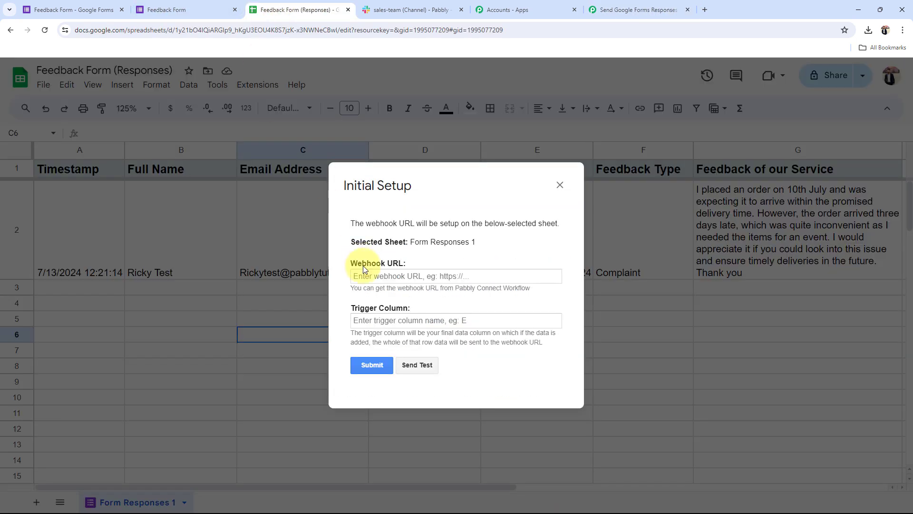
left_click(375, 277)
key("ctrl+v")
left_click(431, 257)
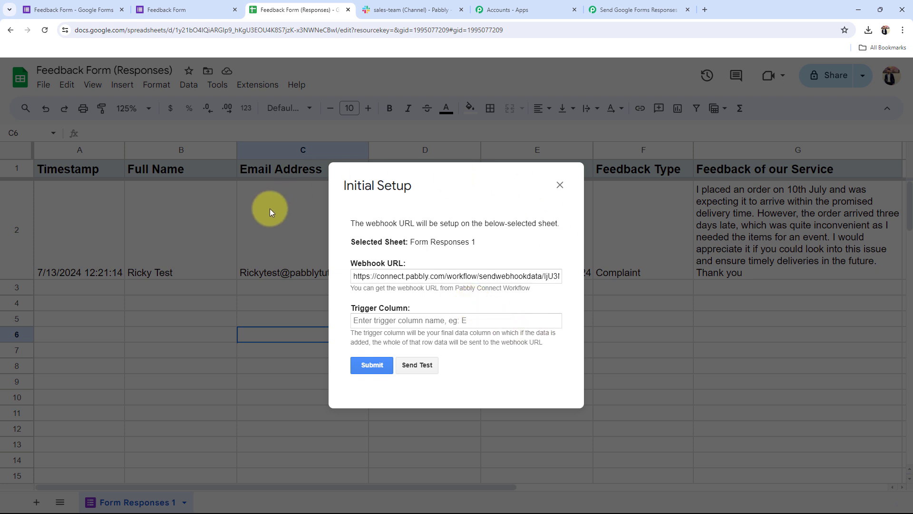
- Set the trigger column to G, send a test to the webhook, and review the test data that was sent
left_click(382, 319)
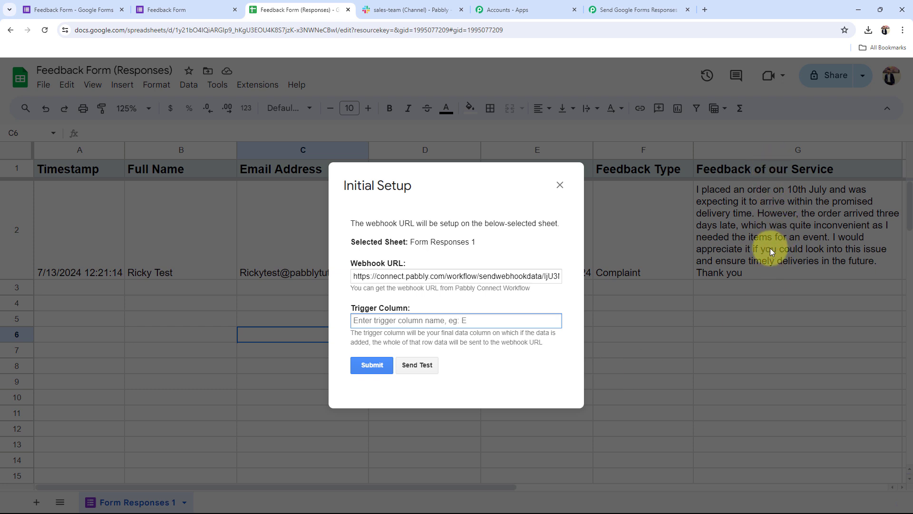
type("G")
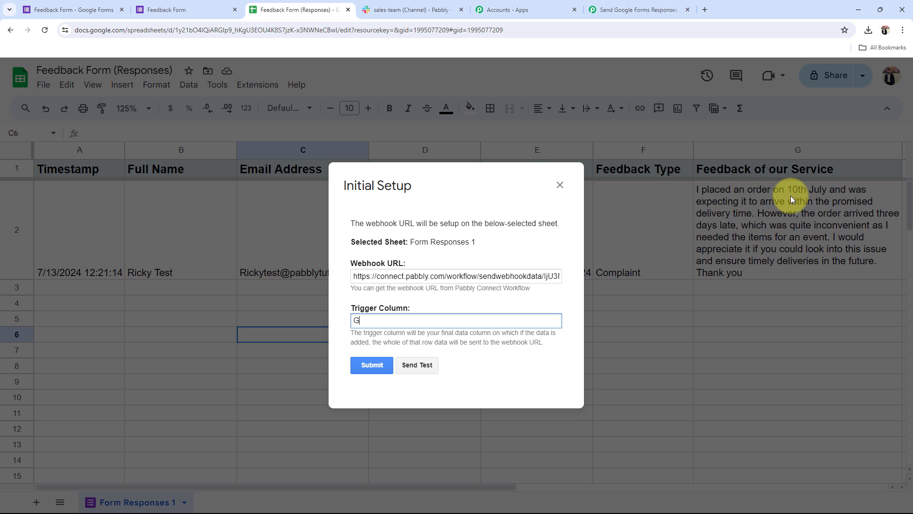
left_click(405, 370)
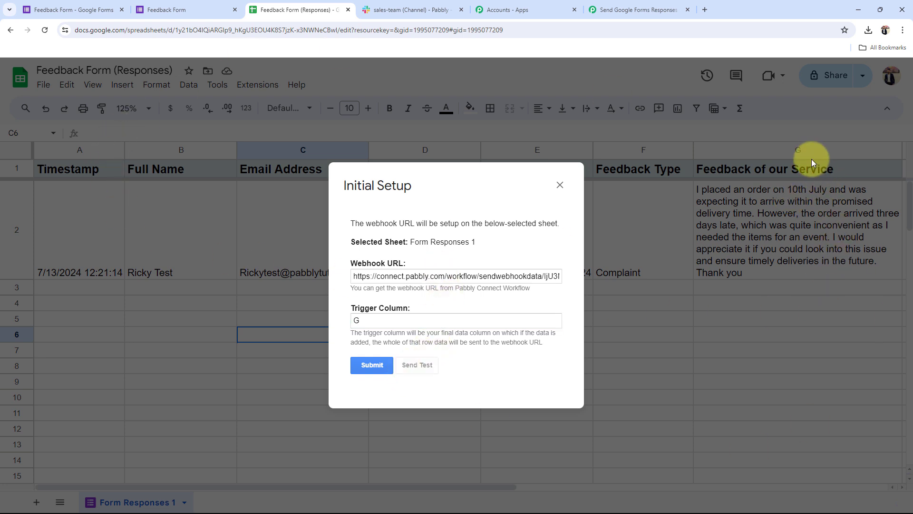
scroll(496, 276, "down", 3)
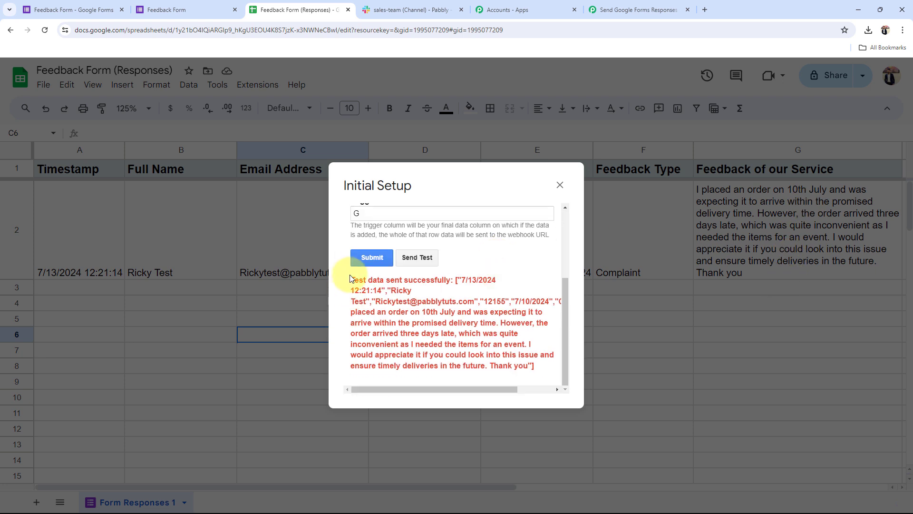
left_click_drag(357, 276, 526, 300)
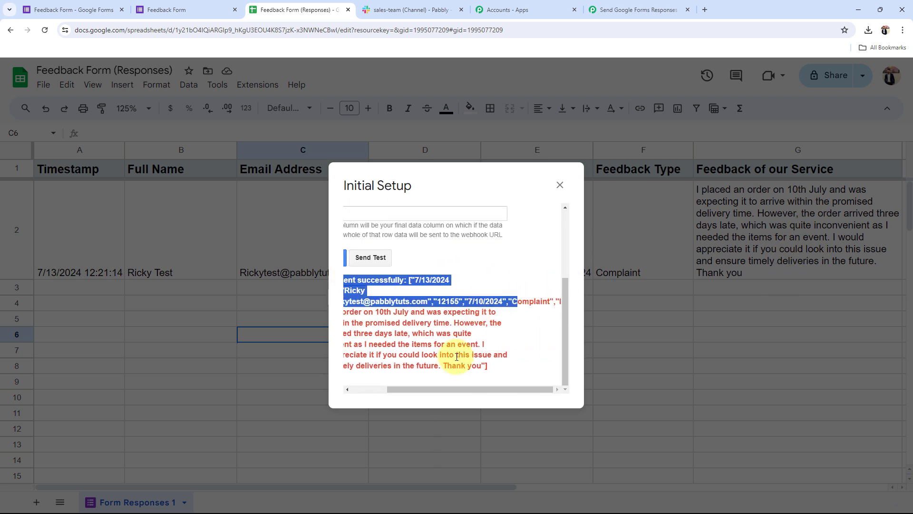
left_click_drag(335, 376, 414, 357)
left_click(433, 349)
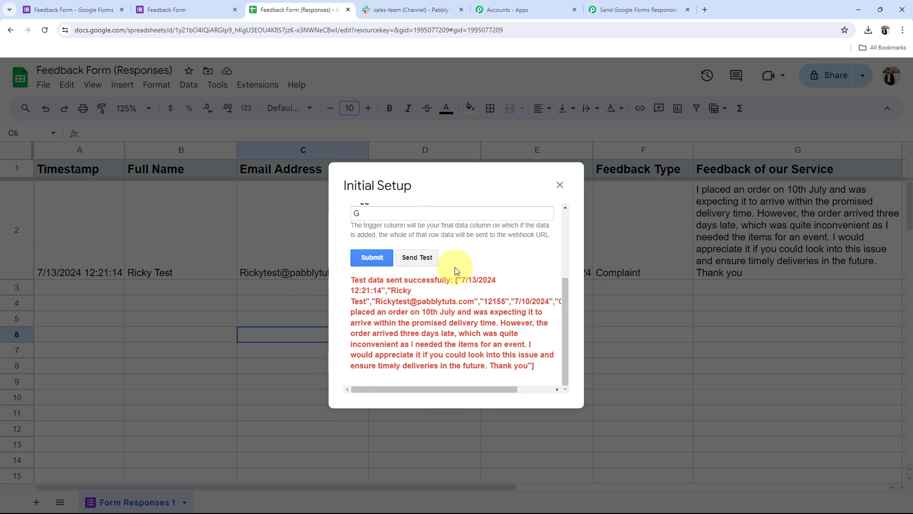
- Submit the initial webhook setup for the Form Responses 1 sheet and close the setup dialog
left_click(367, 259)
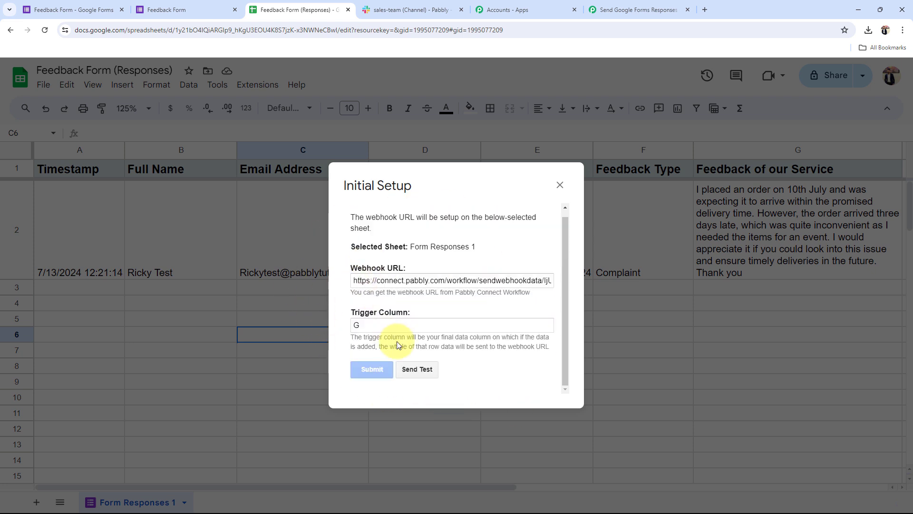
scroll(506, 295, "down", 1)
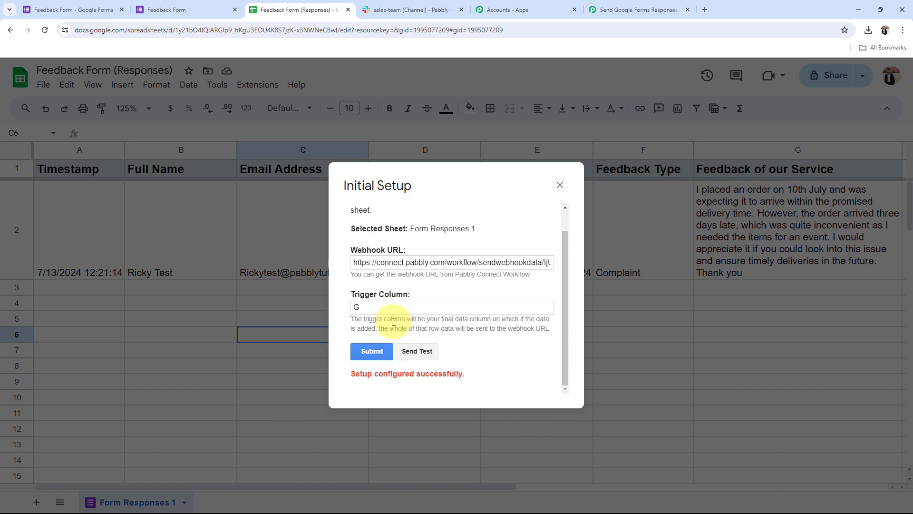
left_click(560, 185)
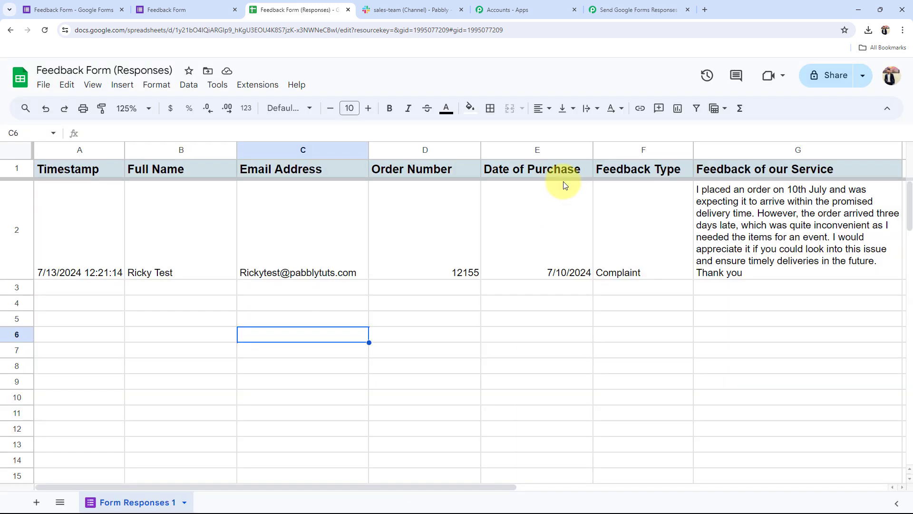
- Enable Send On Event for the Pabbly Connect Webhooks add-on in the Feedback Form (Responses) spreadsheet
left_click(480, 399)
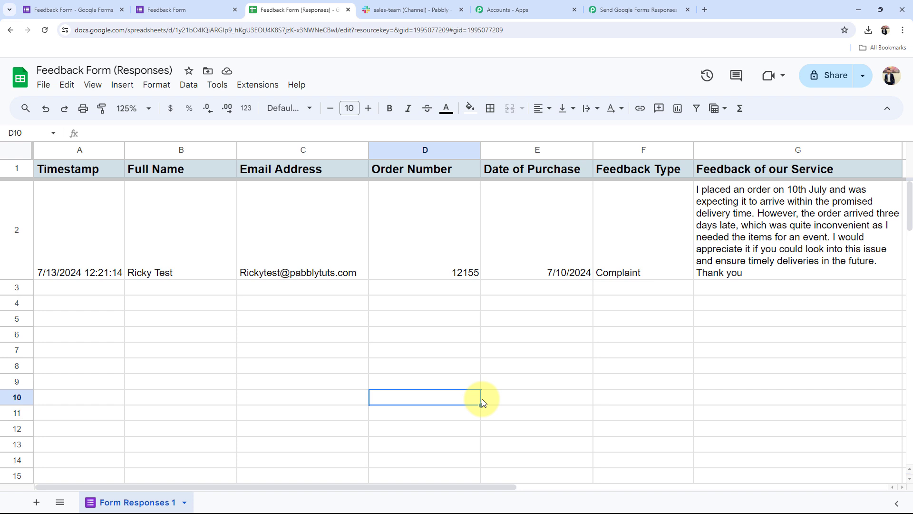
left_click(259, 86)
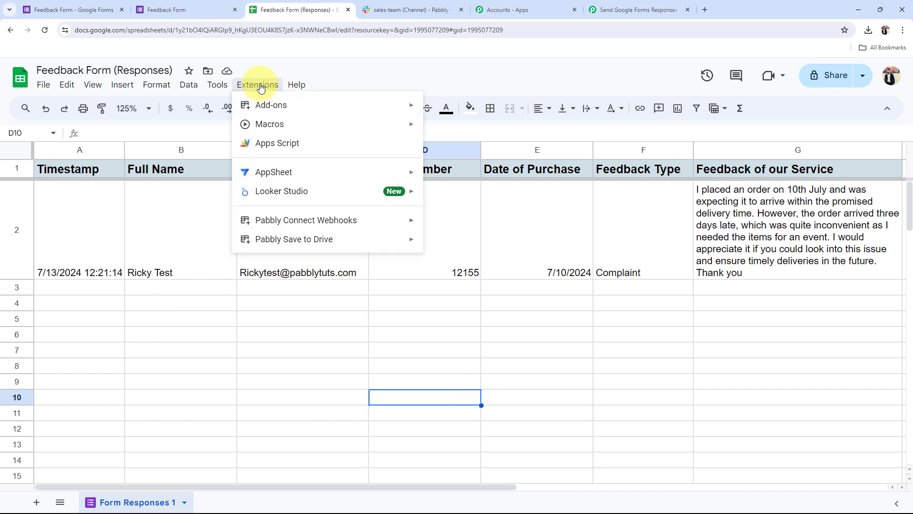
mouse_move(278, 220)
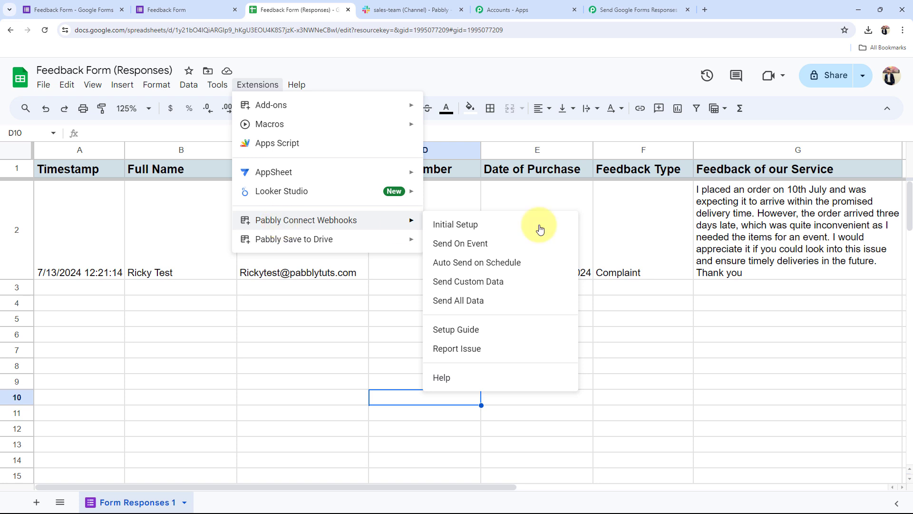
left_click(506, 242)
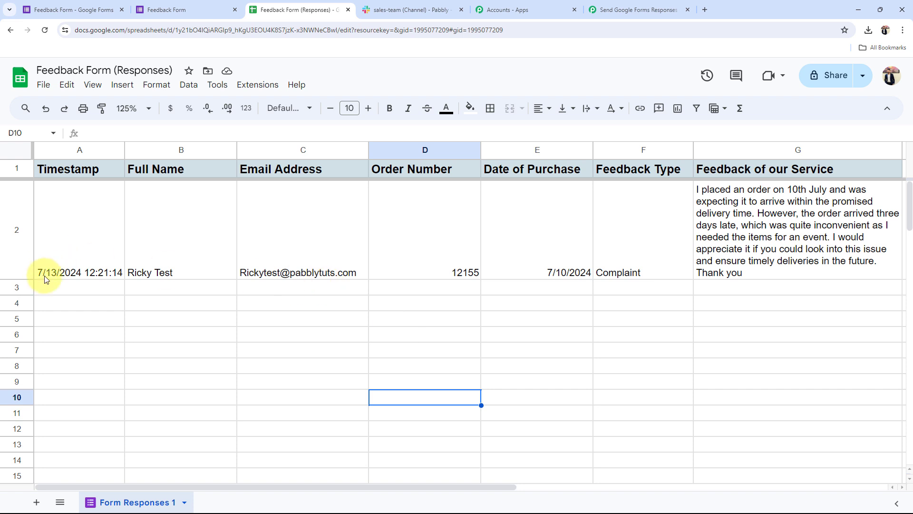
left_click(55, 292)
left_click(130, 288)
left_click(286, 290)
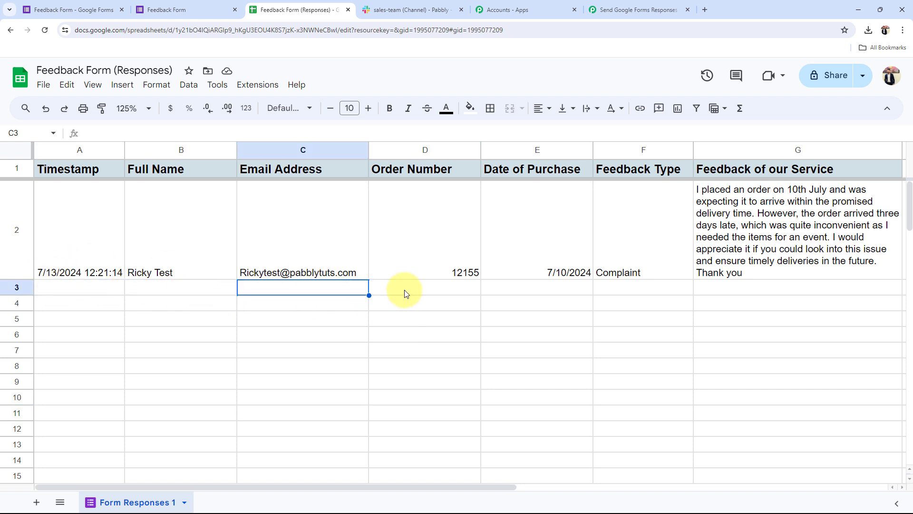
left_click(419, 290)
left_click(554, 291)
left_click(624, 294)
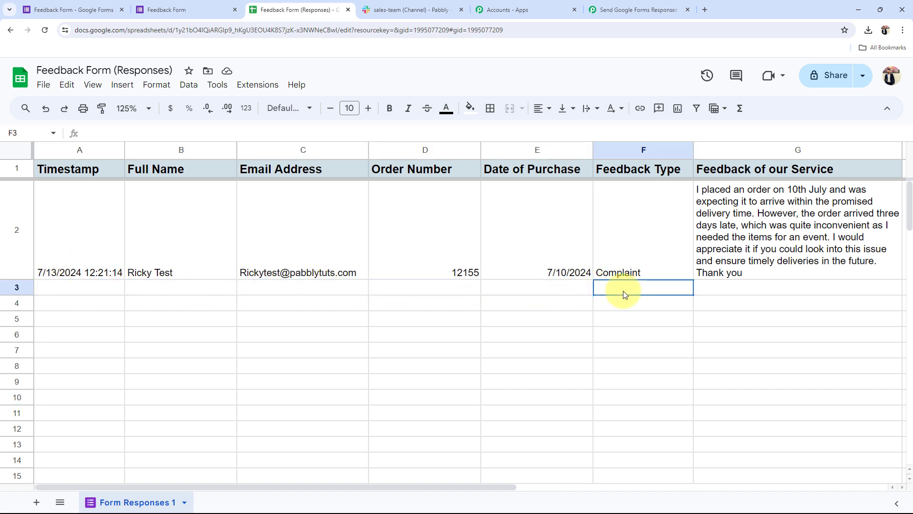
left_click(764, 292)
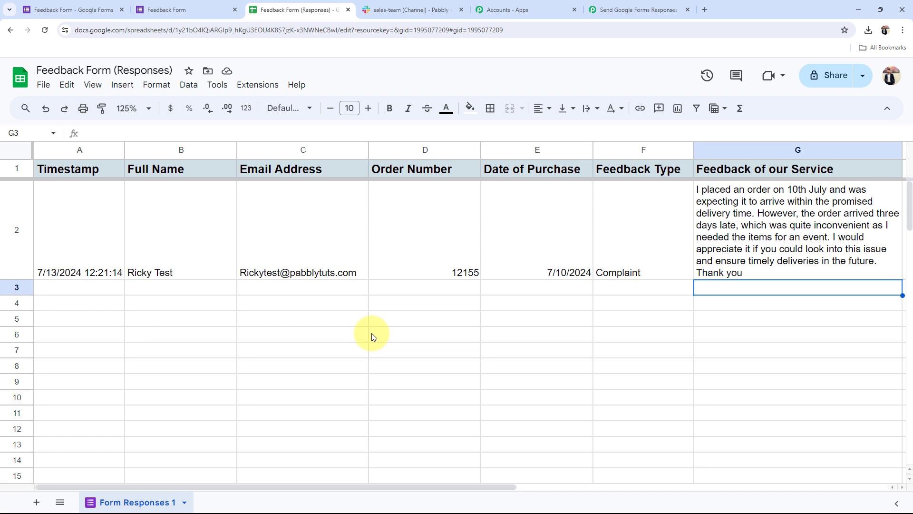
- Switch to the Pabbly Connect workflow and review the trigger column and sheet details in the captured webhook response
left_click(619, 10)
left_click(164, 250)
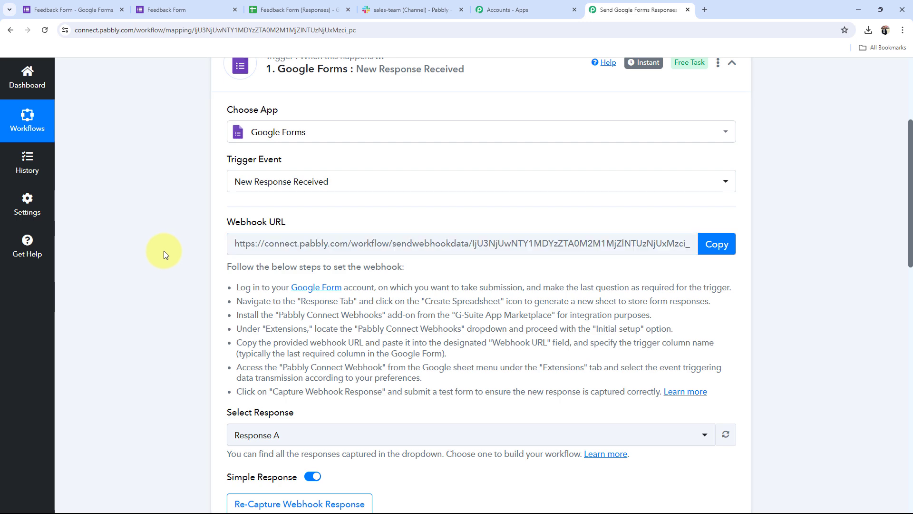
scroll(164, 250, "down", 6)
scroll(203, 285, "down", 3)
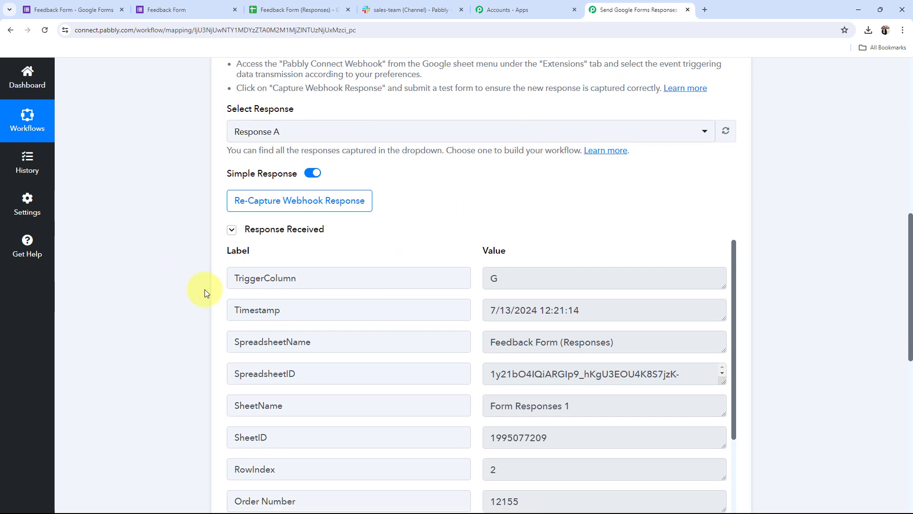
left_click_drag(523, 159, 269, 164)
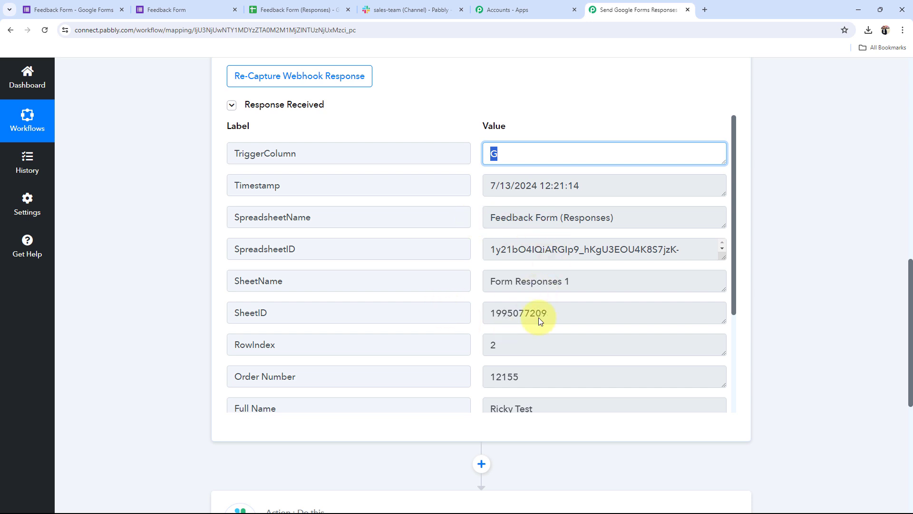
scroll(317, 258, "down", 1)
scroll(402, 286, "down", 2)
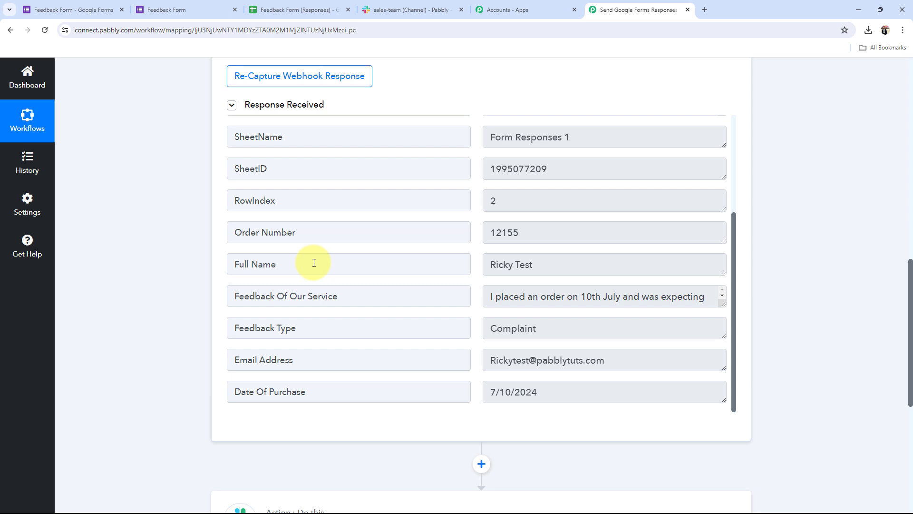
- Check the submitted answers in the captured response, from order number and full name to feedback, feedback type, email address and date of purchase
left_click(320, 230)
scroll(350, 271, "down", 1)
left_click(567, 215)
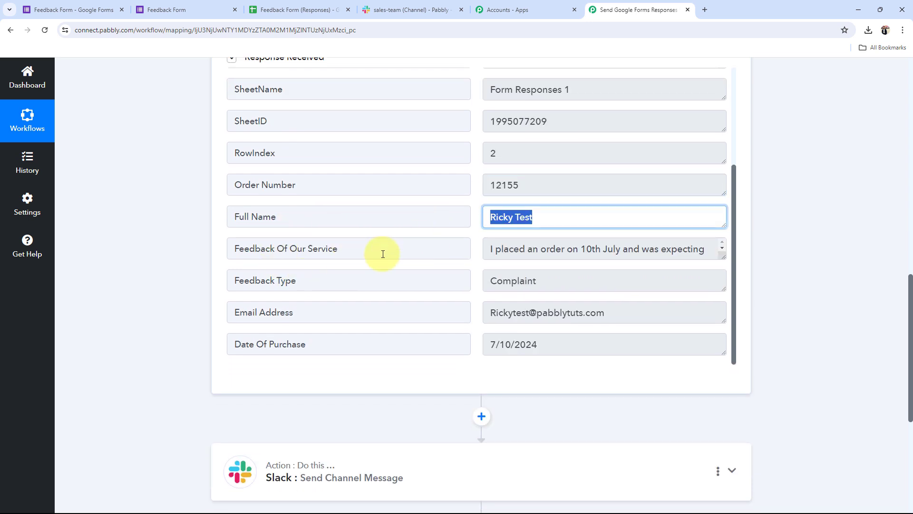
left_click_drag(723, 257, 738, 341)
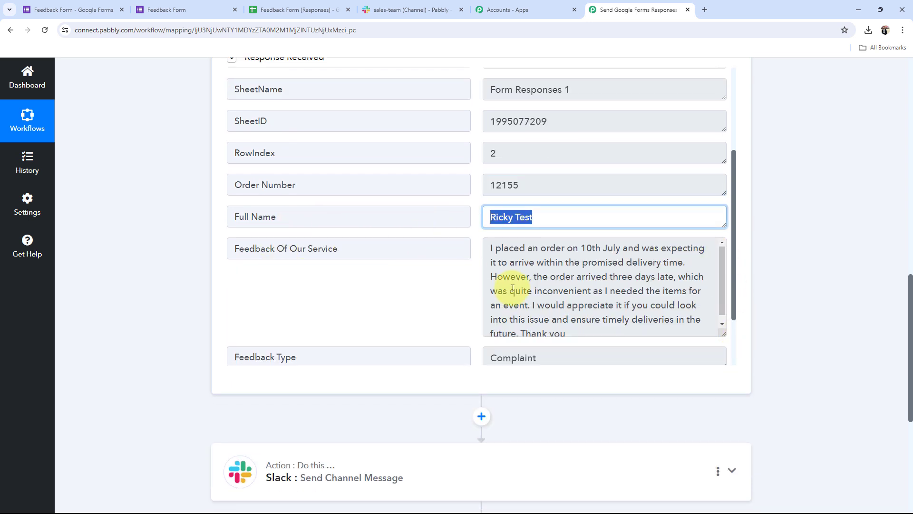
left_click(296, 320)
scroll(309, 317, "down", 2)
left_click(328, 285)
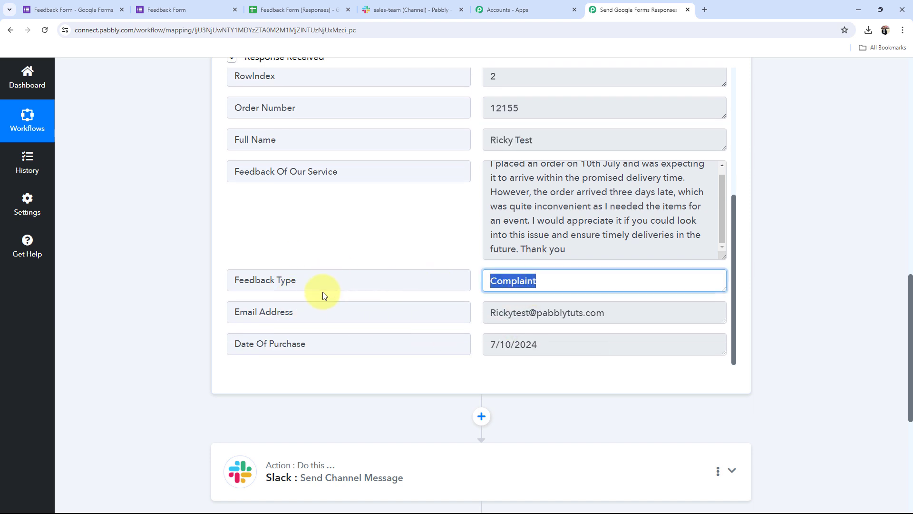
scroll(472, 300, "down", 1)
left_click(376, 271)
left_click(404, 299)
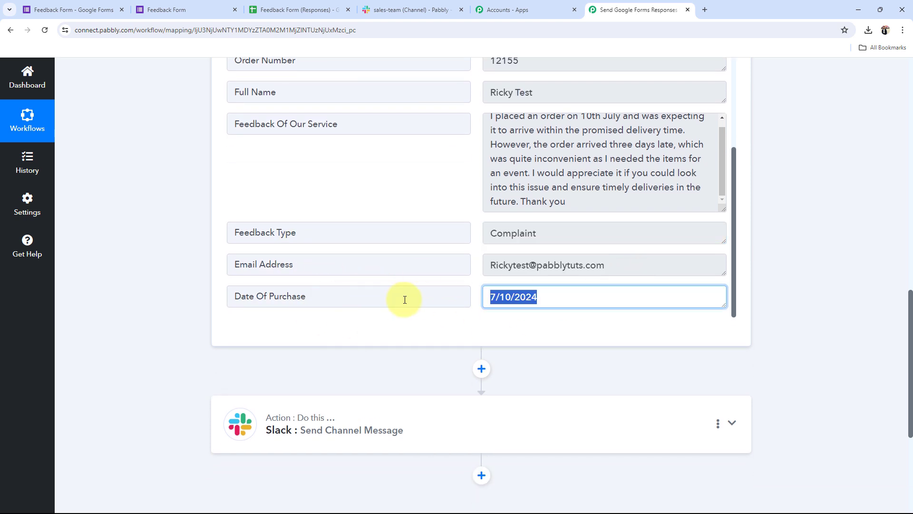
left_click(178, 315)
scroll(580, 228, "down", 3)
- Collapse the Google Forms New Response Received trigger step
scroll(463, 244, "up", 8)
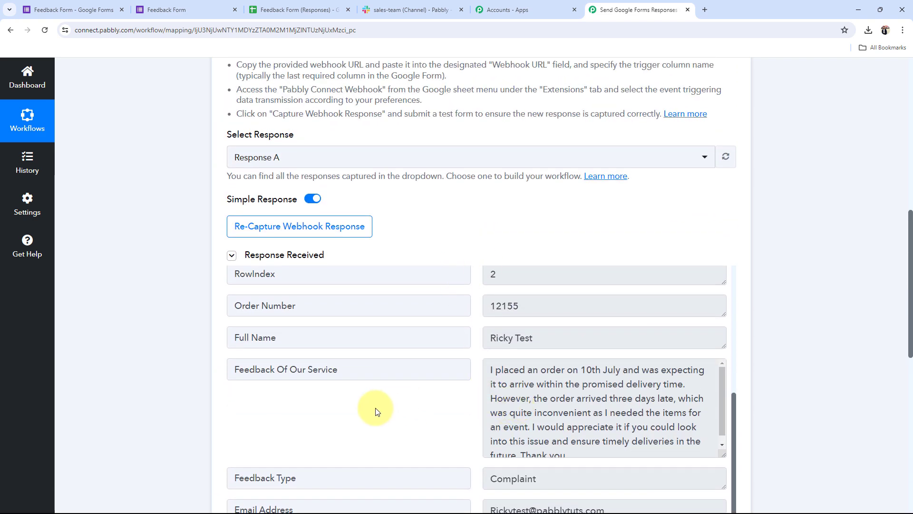
scroll(333, 414, "up", 5)
scroll(86, 342, "up", 8)
scroll(86, 342, "up", 1)
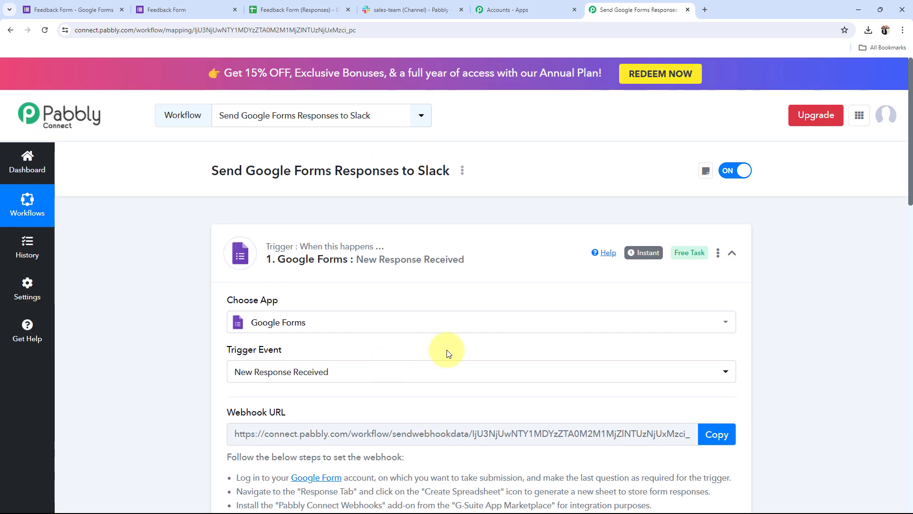
left_click(530, 241)
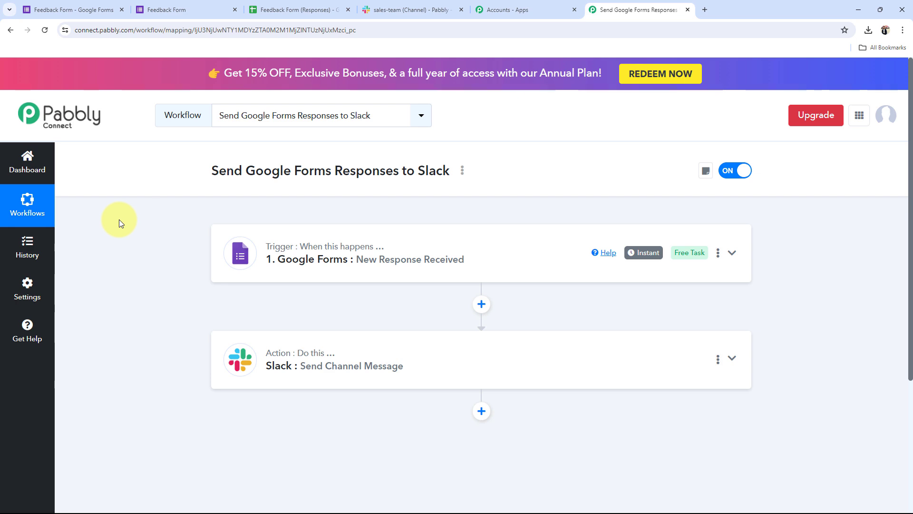
- Expand the Slack Send Channel Message action and start adding a new connection with Slack
left_click(358, 369)
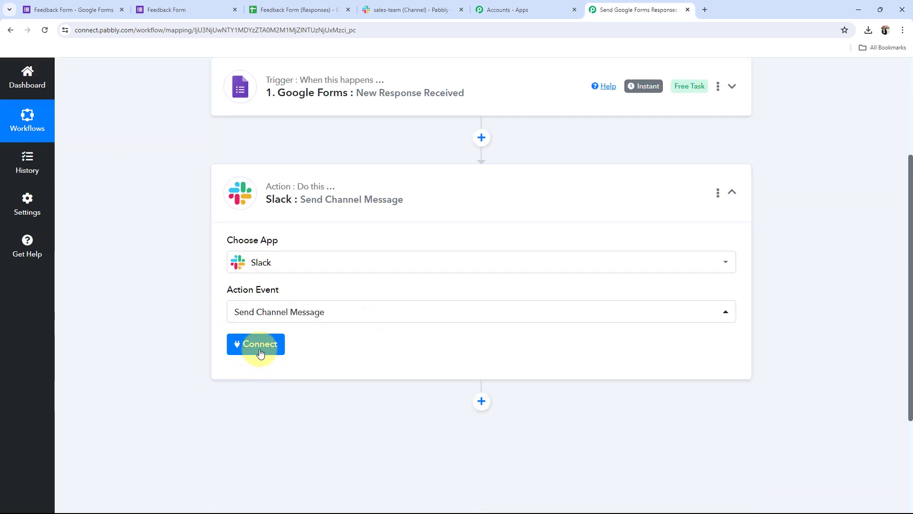
left_click(260, 350)
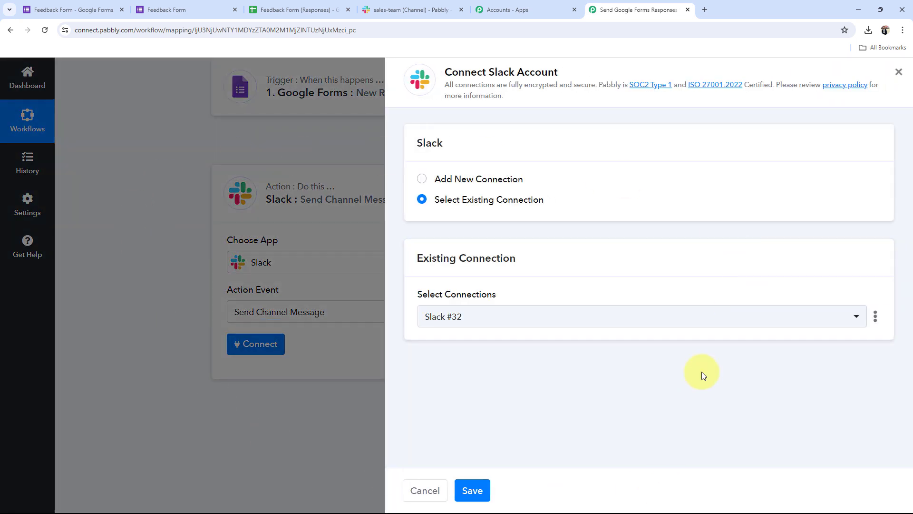
left_click(421, 183)
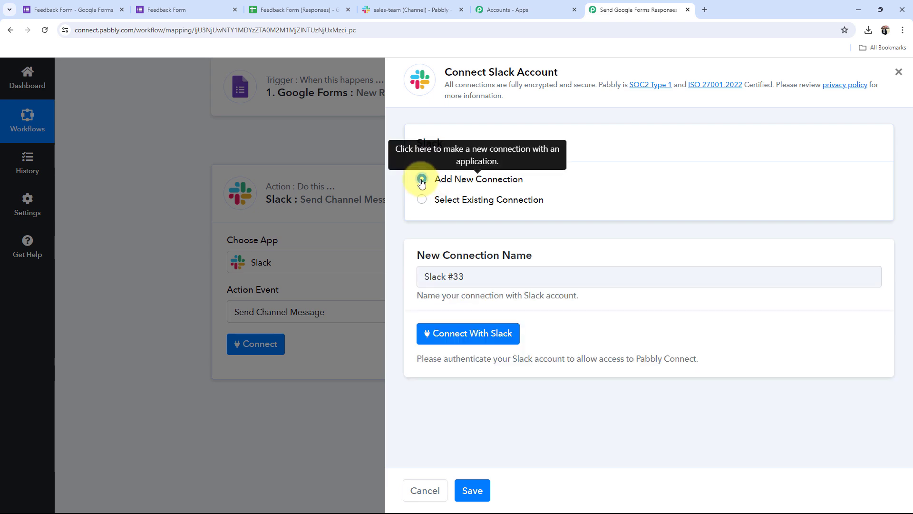
left_click(471, 336)
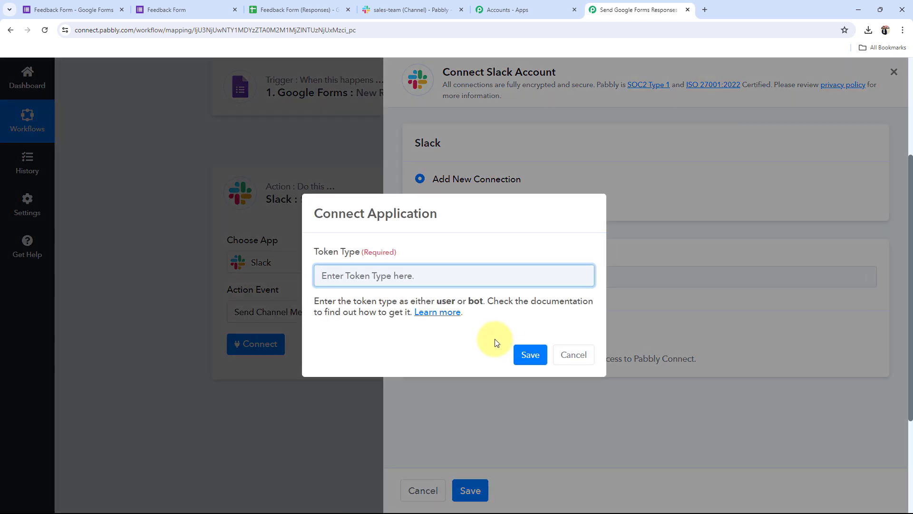
left_click_drag(399, 247, 339, 268)
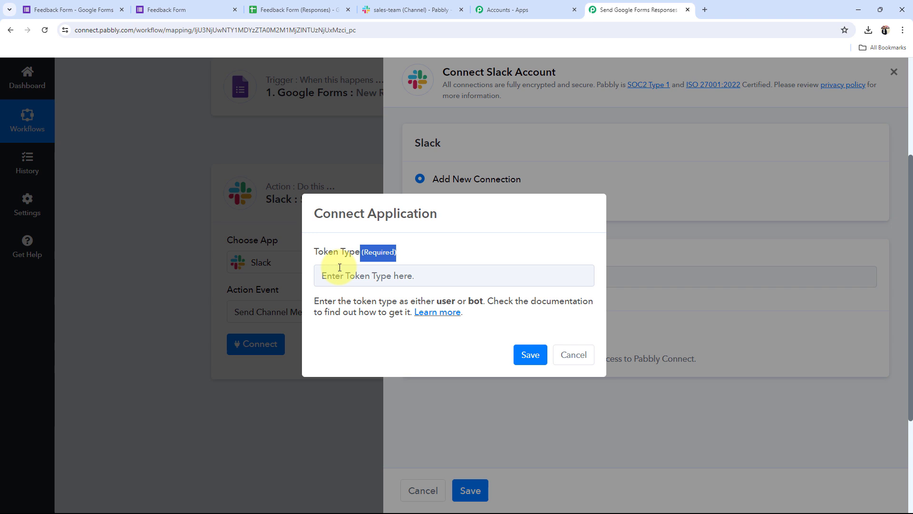
left_click(371, 345)
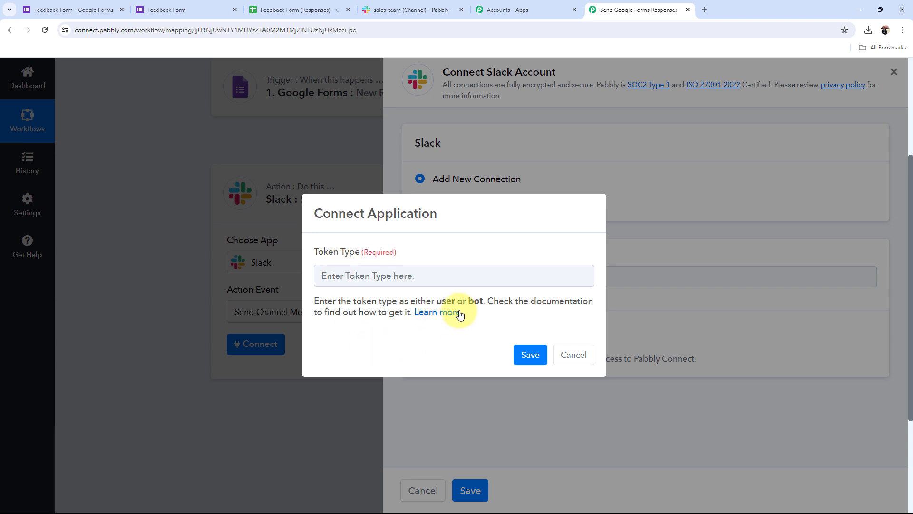
- Read the Slack token type documentation to compare the permissions of the user and bot tokens, and close it
left_click(427, 313)
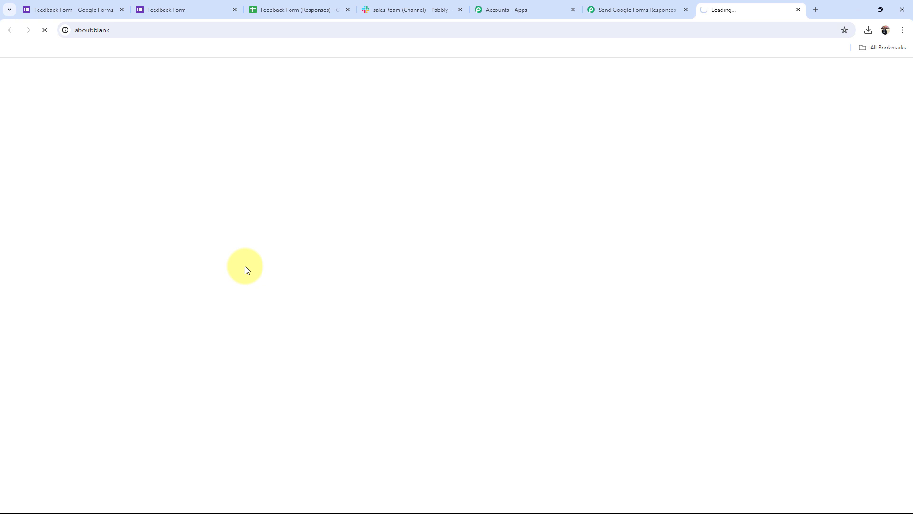
scroll(215, 292, "down", 5)
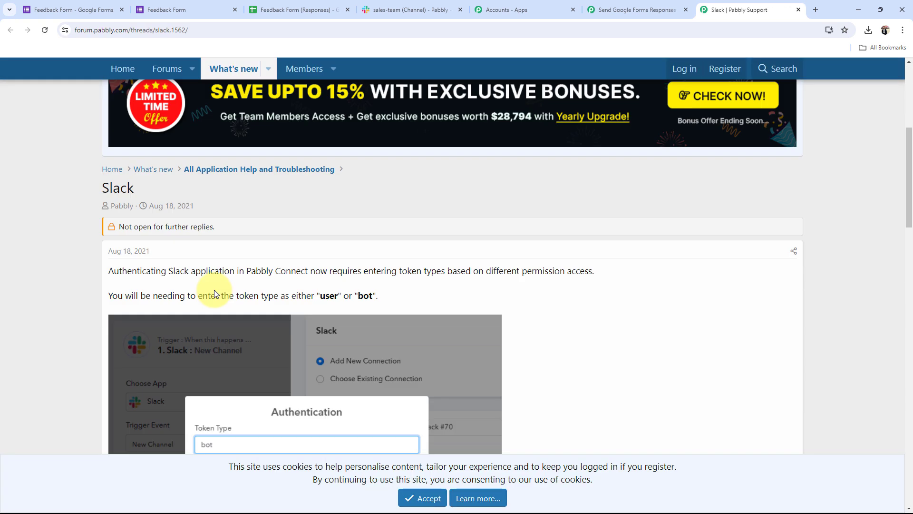
scroll(10, 350, "down", 9)
scroll(129, 242, "up", 4)
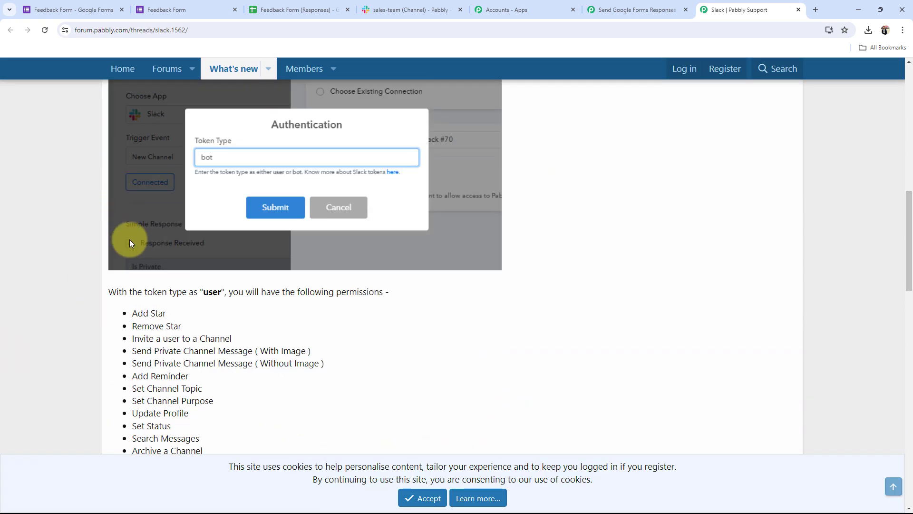
scroll(130, 243, "down", 3)
left_click_drag(125, 193, 220, 350)
scroll(347, 330, "down", 7)
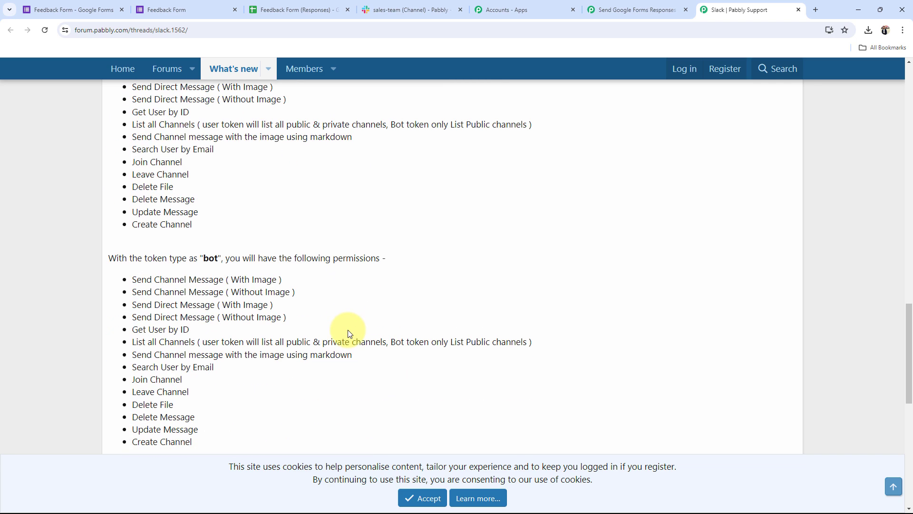
scroll(347, 330, "down", 5)
scroll(208, 249, "up", 3)
left_click_drag(137, 175, 261, 320)
left_click(295, 324)
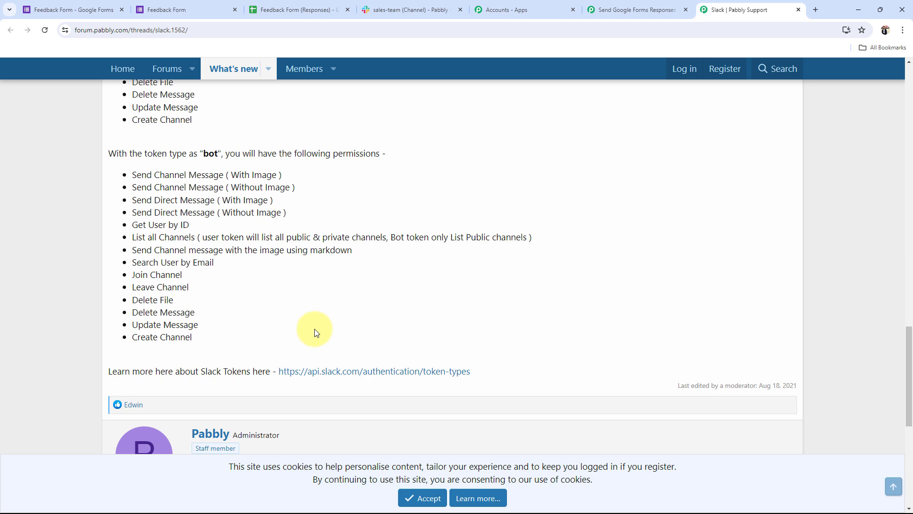
scroll(300, 320, "up", 7)
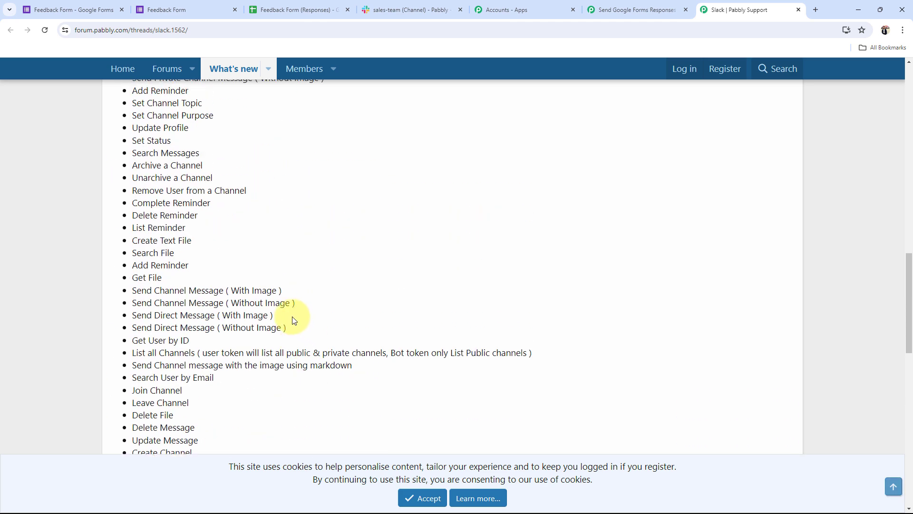
scroll(216, 327, "up", 3)
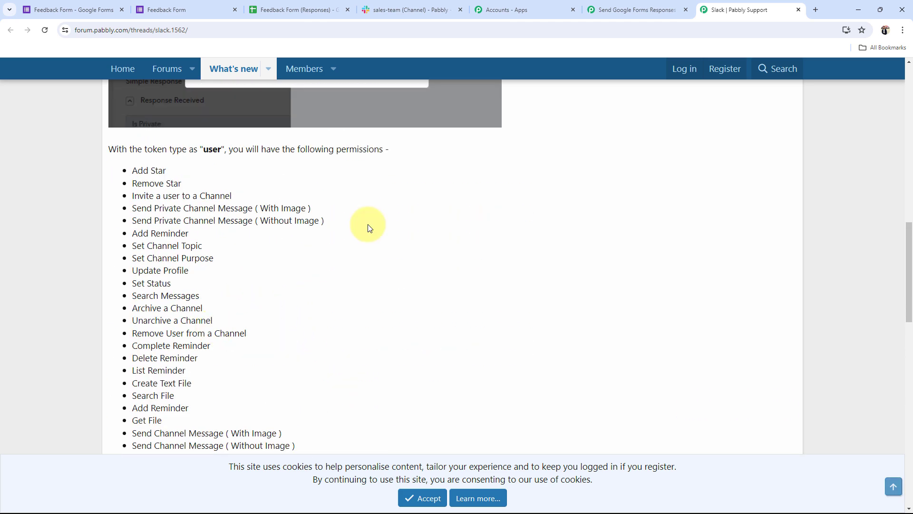
left_click(798, 9)
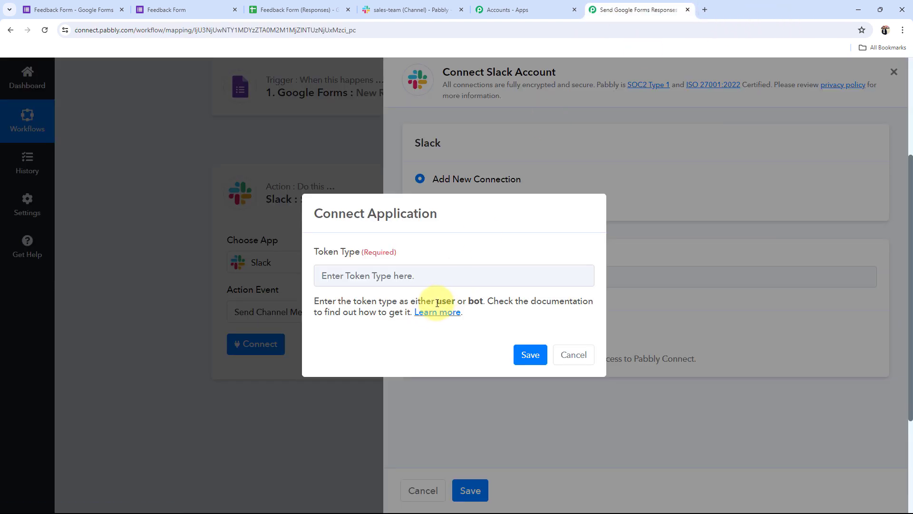
- Set the token type of the new Slack connection to user and save it
mouse_move(437, 301)
left_mouse_down()
mouse_move(457, 312)
mouse_move(454, 303)
left_mouse_up()
key("ctrl+c")
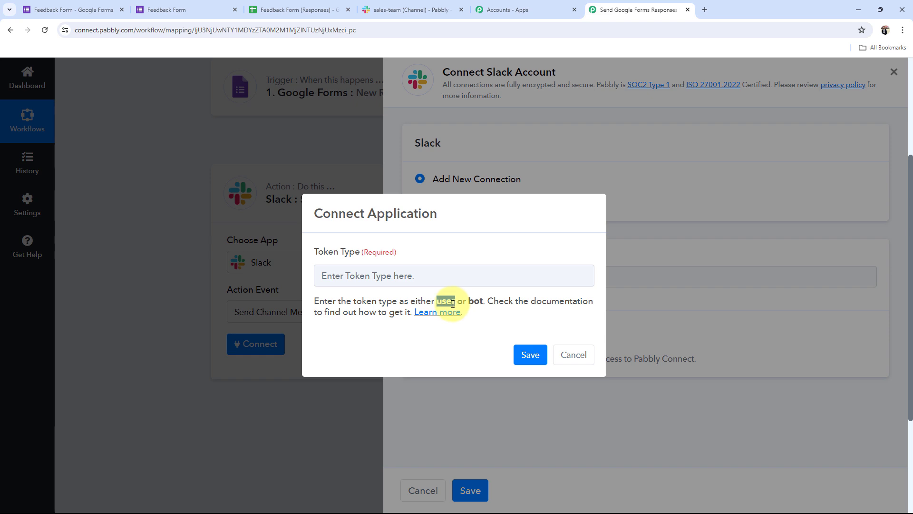
left_click(367, 272)
key("ctrl+v")
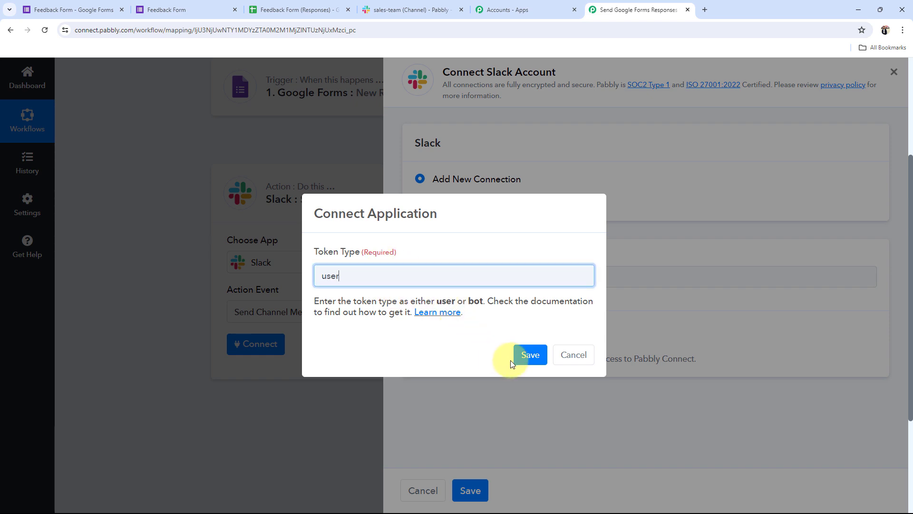
left_click(516, 359)
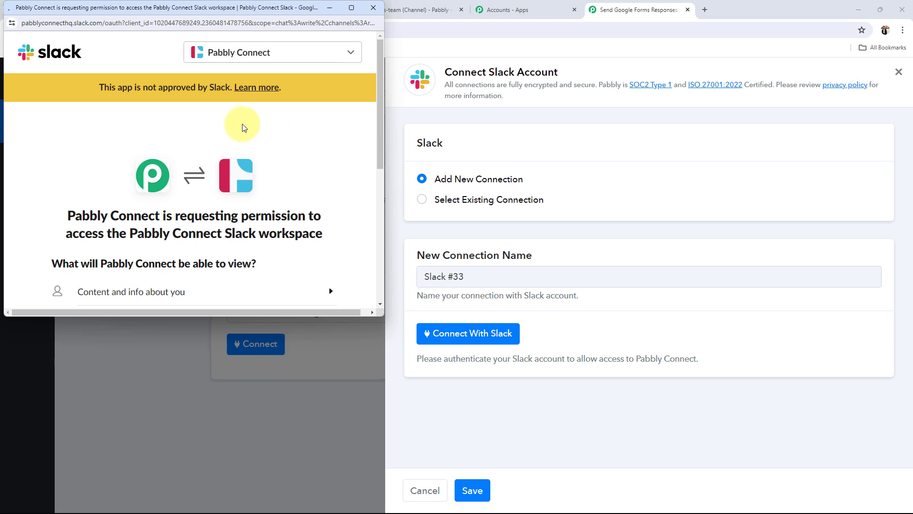
- Choose the Pabbly workspace in the Slack permission request and allow Pabbly Connect to access it
left_click(259, 53)
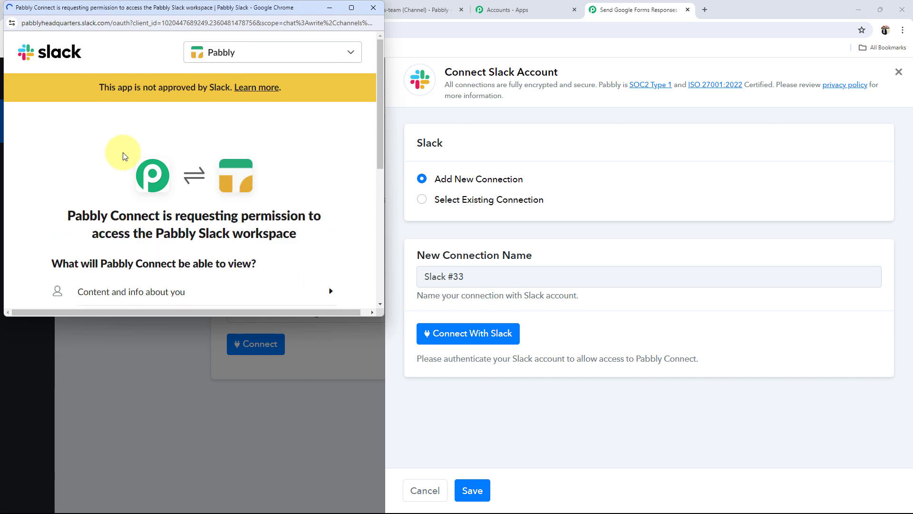
scroll(135, 170, "down", 5)
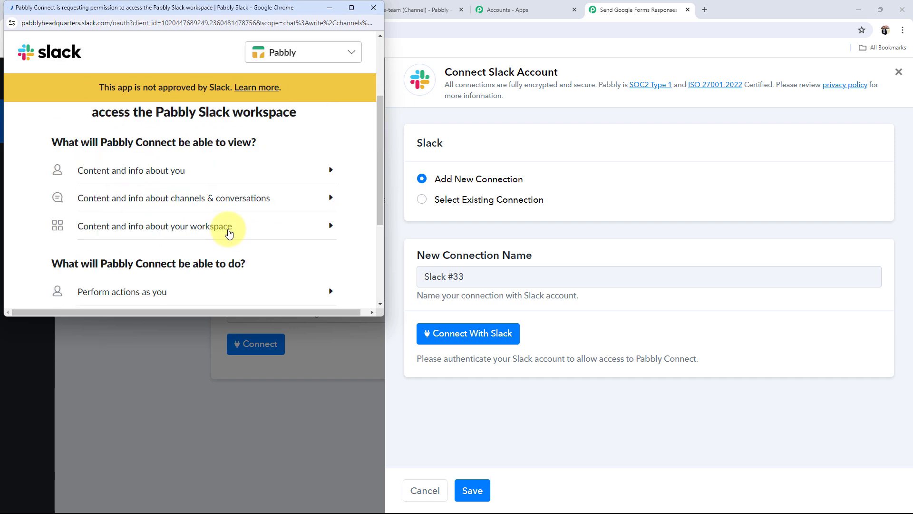
left_click(227, 233)
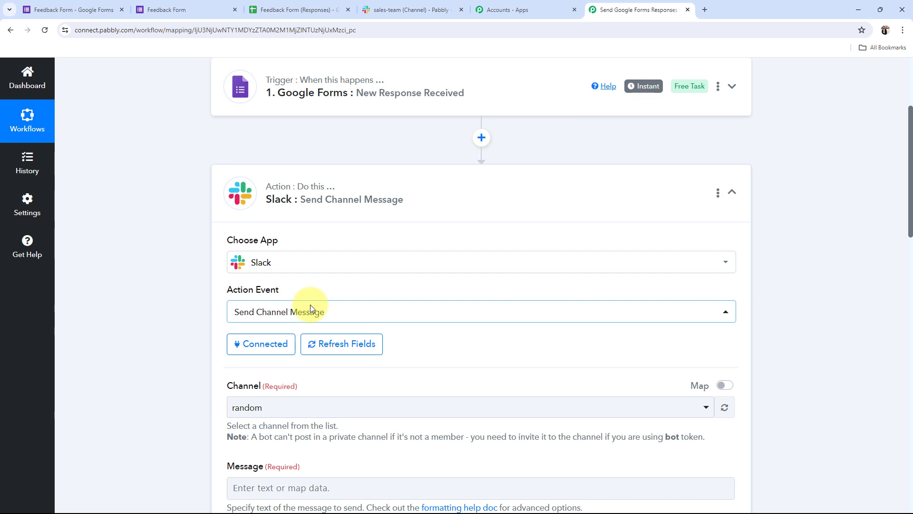
- Set the channel of the Slack message action to sales-team
scroll(278, 355, "down", 3)
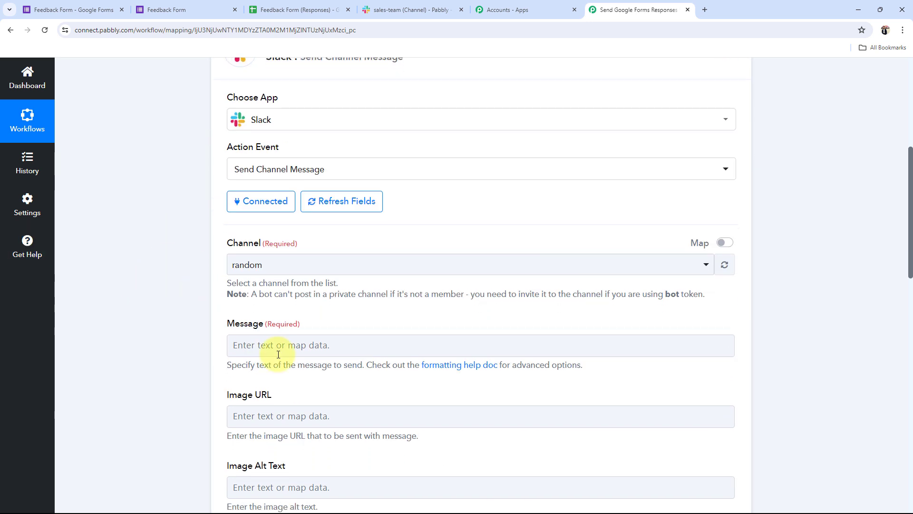
left_click(287, 276)
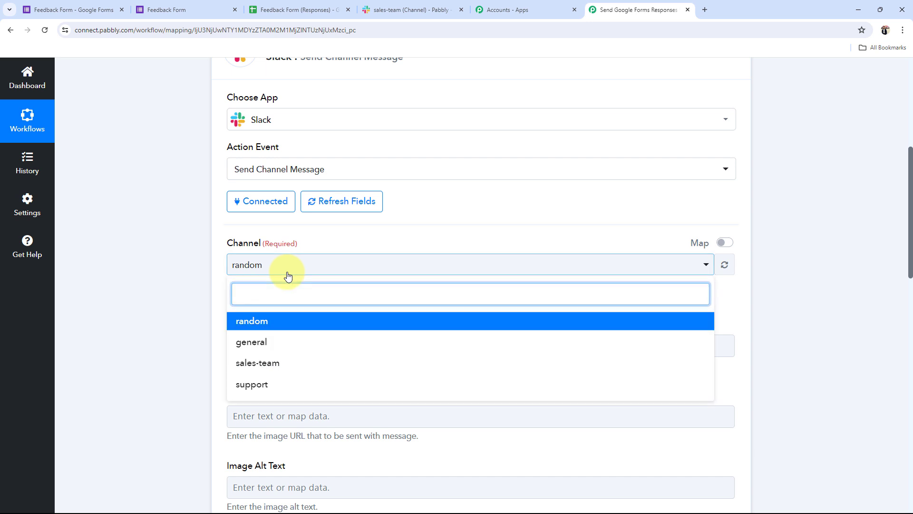
left_click(268, 364)
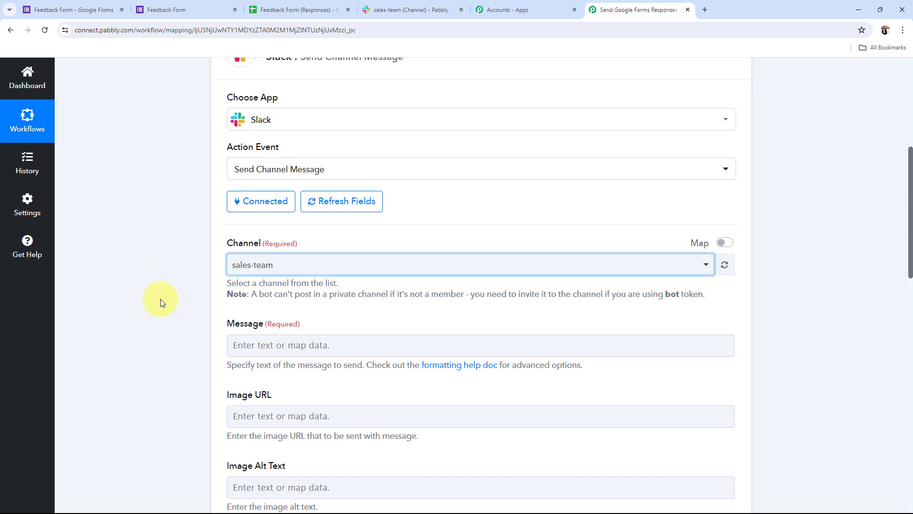
scroll(160, 298, "down", 3)
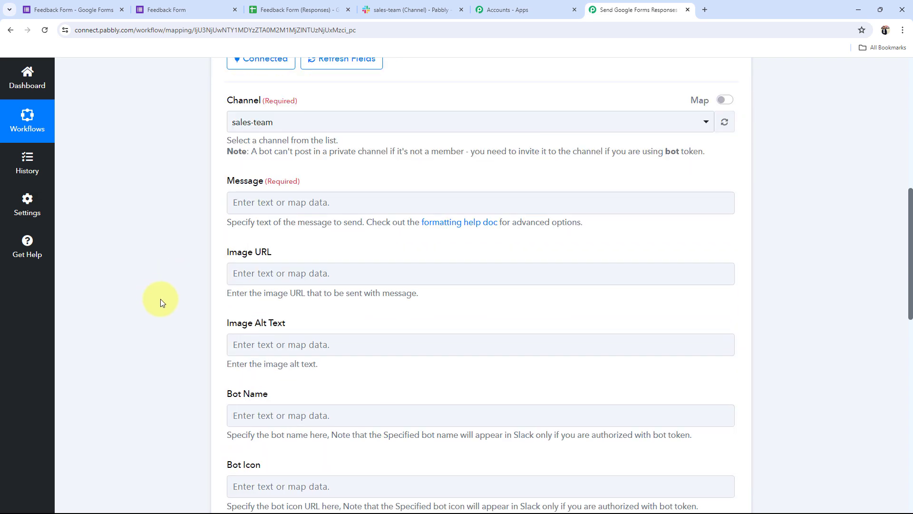
- Enter the Slack message template, from "Hey team," through the customer name, email, contact number and feedback labels, to the sign-off "Regards, Pabbly"
scroll(161, 299, "up", 2)
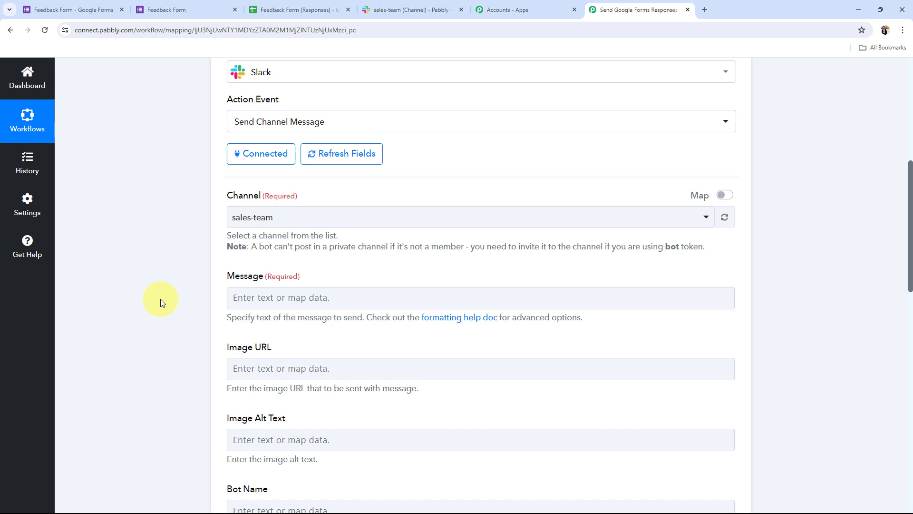
scroll(159, 298, "down", 3)
left_click(300, 155)
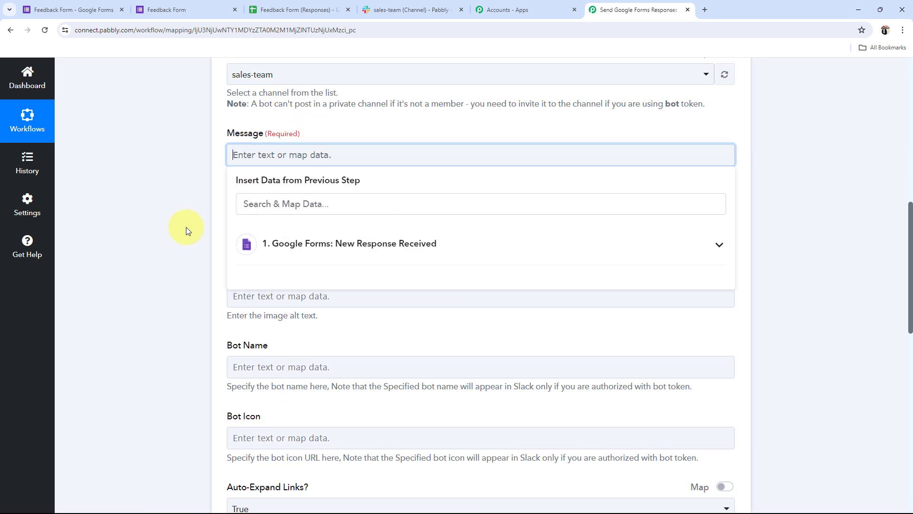
type("Hey team,  I wanted to share some recent customer feedback with you.  Customer Name :- Email :- Contact Number :- Feedback Type :- Feedback :-  Let's review these and ensure we're addressing each customer's needs promptly. Feel free to reach out if you have any questions or need more details.  Regards, Pabbly")
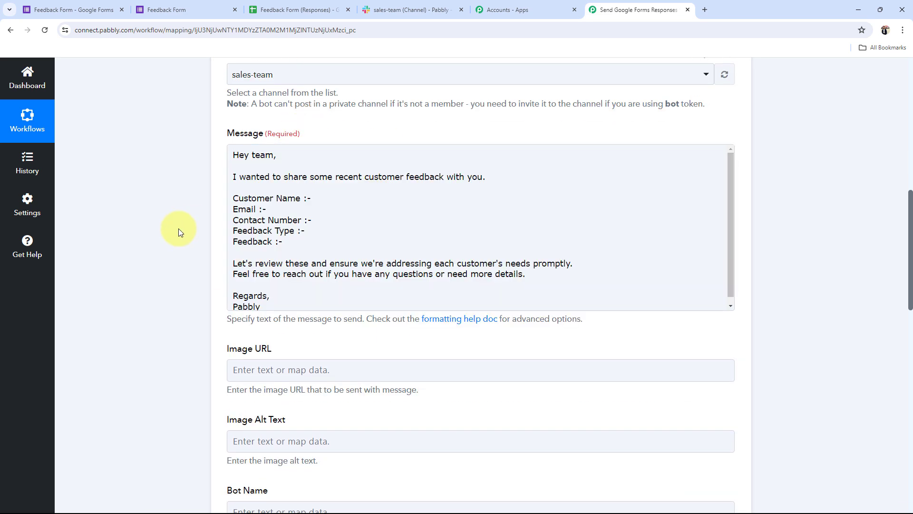
left_click(239, 172)
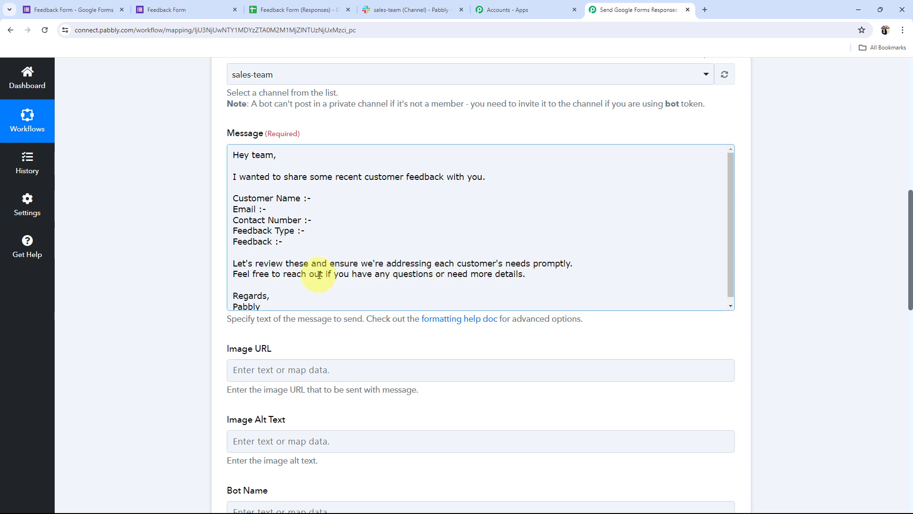
scroll(290, 280, "down", 1)
scroll(283, 285, "up", 1)
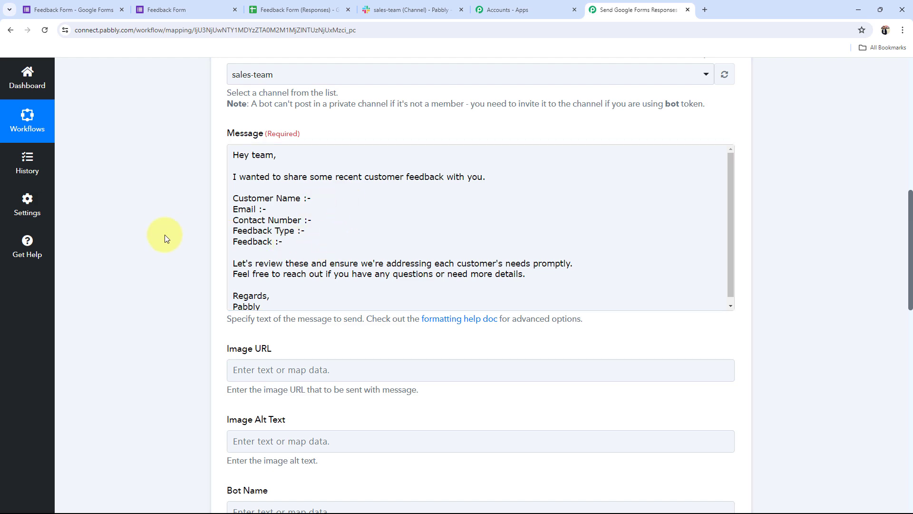
- Examine the response data captured by the Google Forms trigger to see which fields are available for the message
scroll(164, 236, "up", 15)
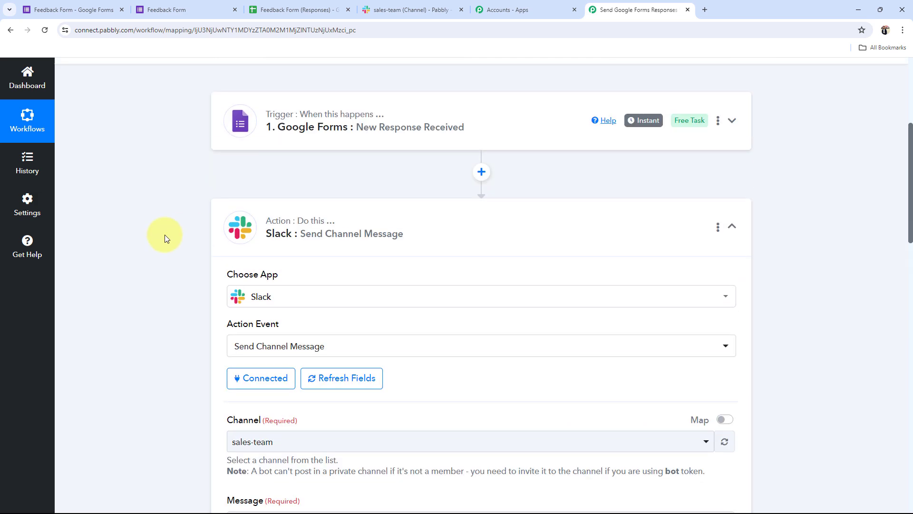
left_click(292, 218)
scroll(301, 306, "down", 9)
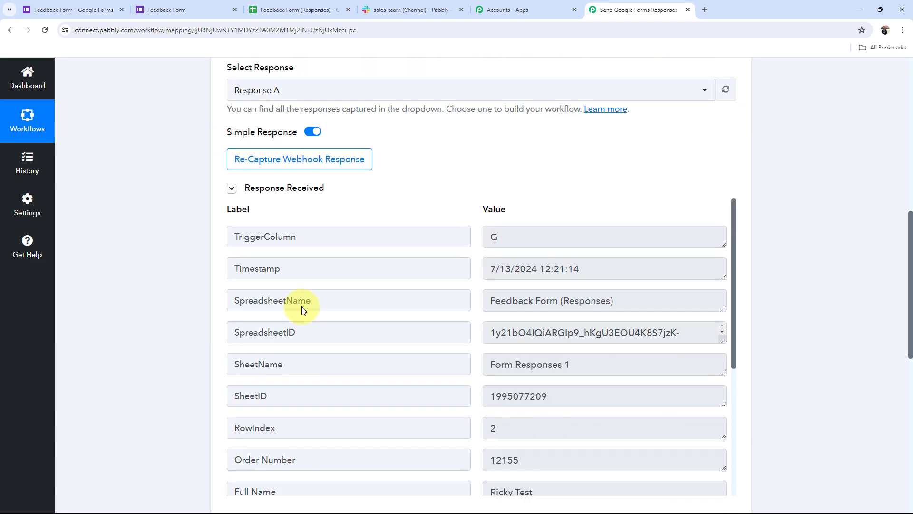
double_click(637, 328)
scroll(569, 308, "down", 3)
scroll(568, 308, "down", 2)
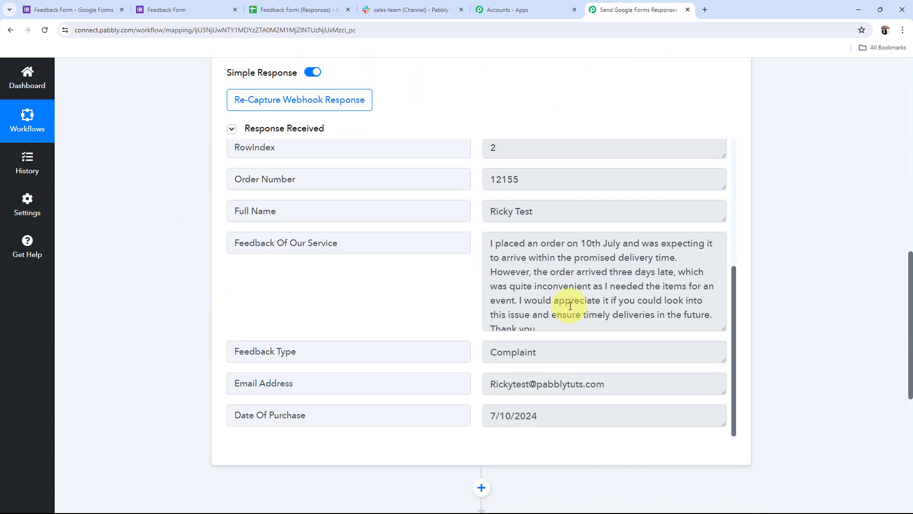
scroll(125, 318, "down", 7)
left_click(335, 217)
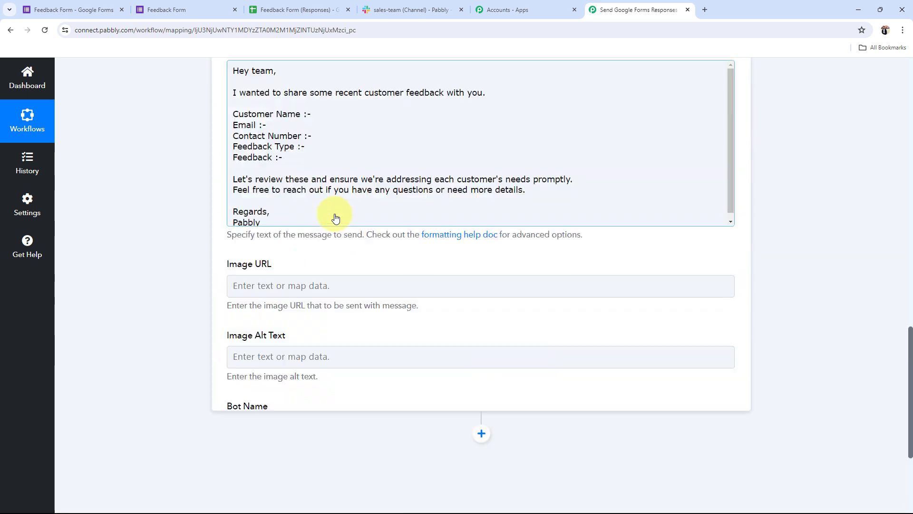
scroll(186, 365, "down", 7)
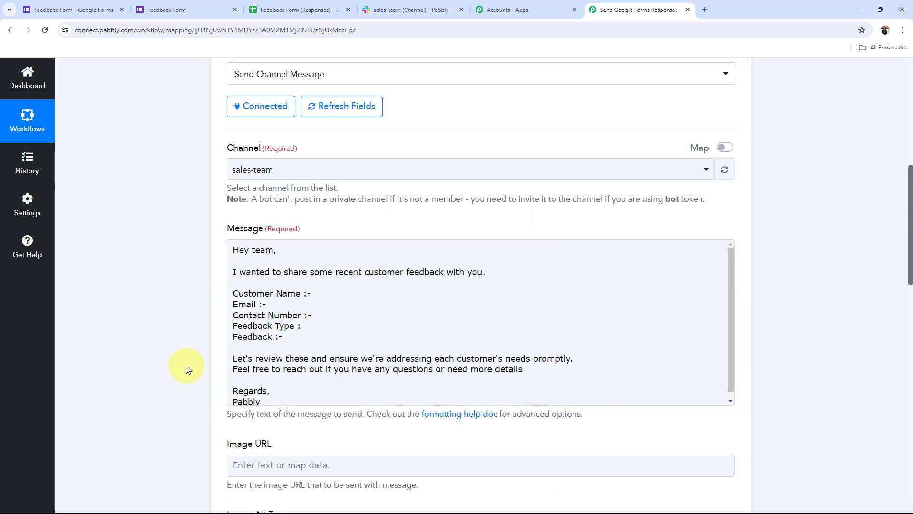
- Map the trigger's Full Name field after the Customer Name label in the Slack message
left_click(325, 145)
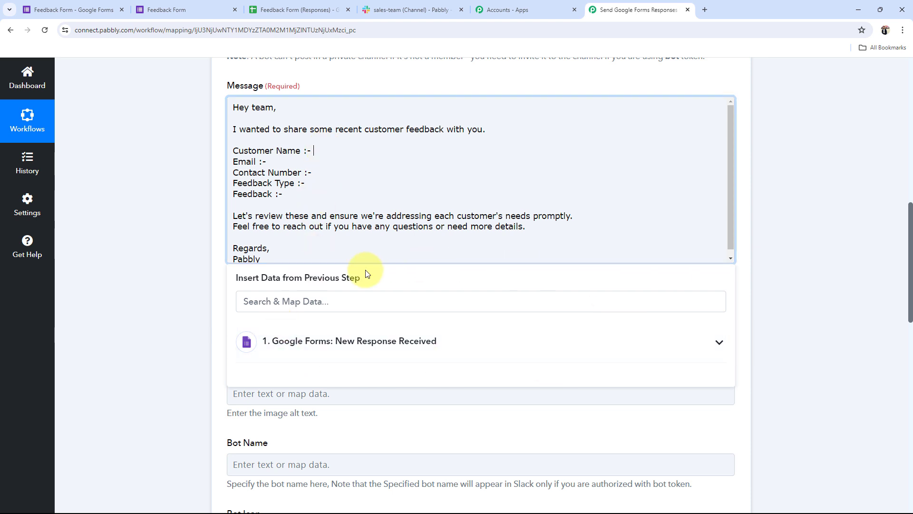
left_click(709, 358)
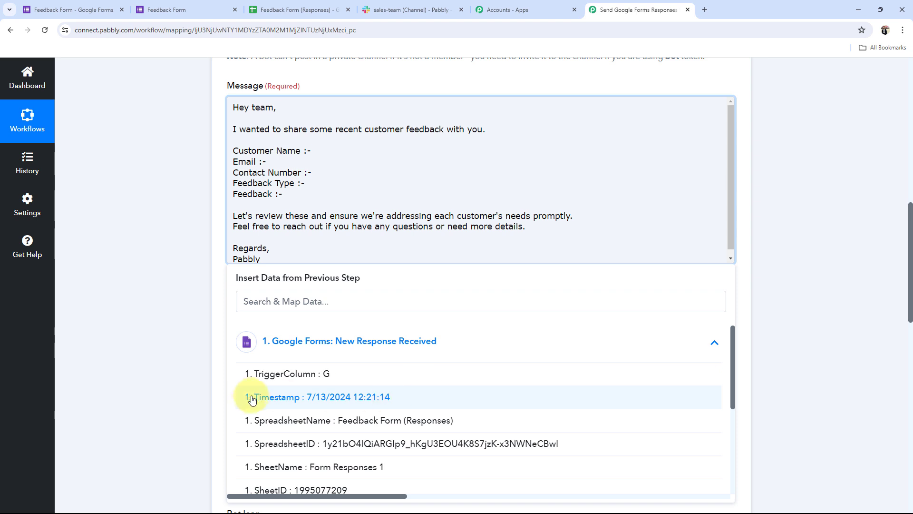
scroll(286, 440, "down", 4)
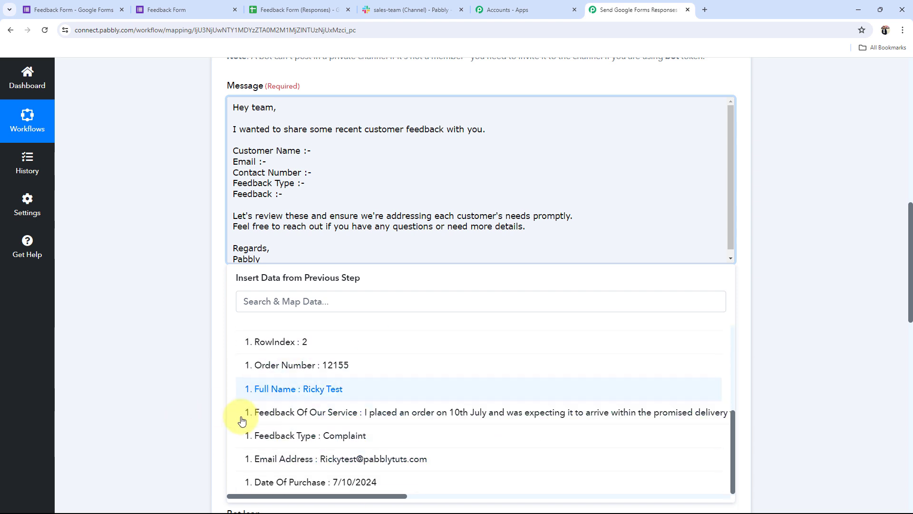
left_click(266, 390)
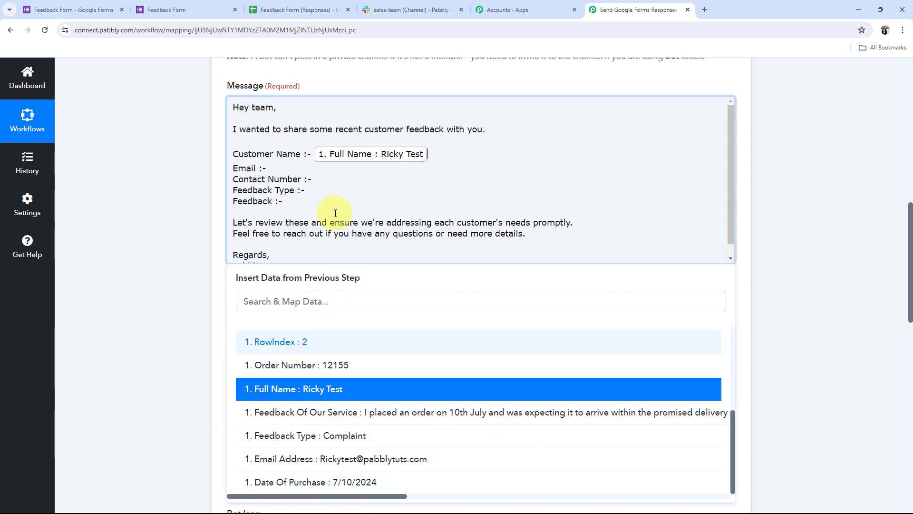
- Change the message's Contact Number label to Order Number and map the Email Address field after the Email label
left_click(267, 169)
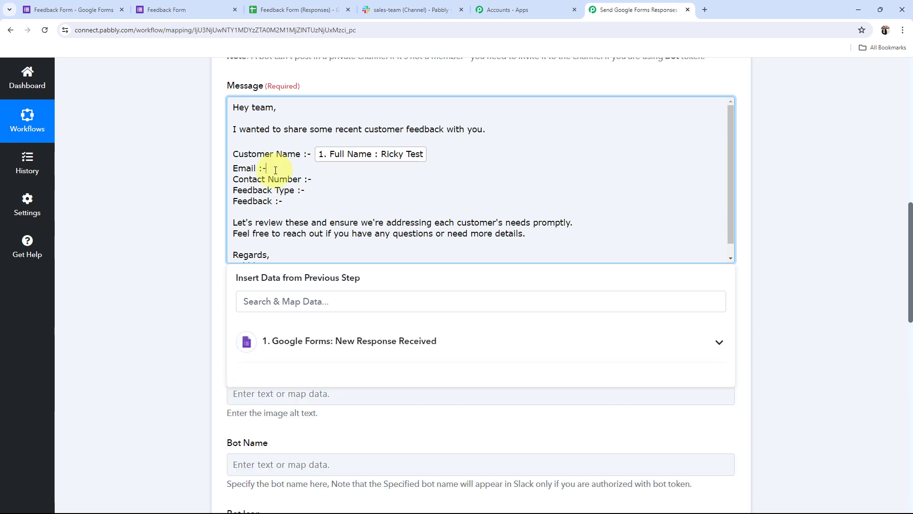
left_click(292, 338)
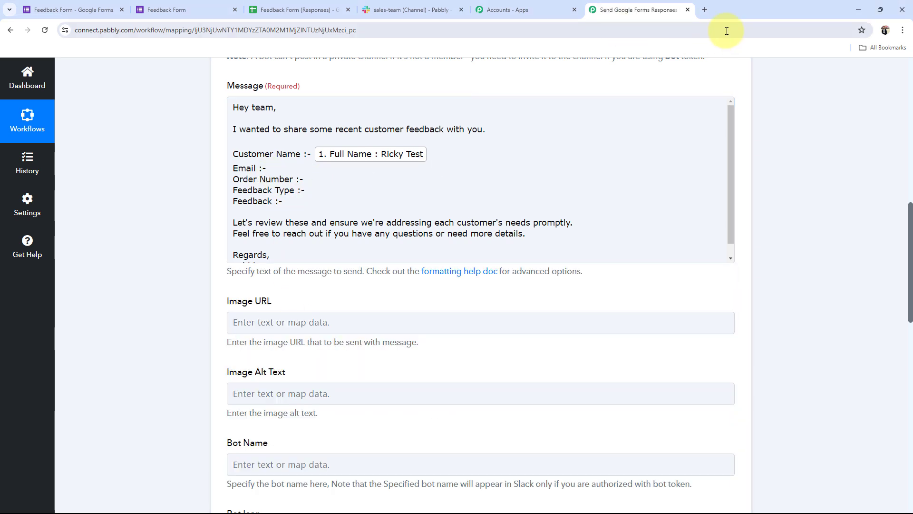
left_click(281, 155)
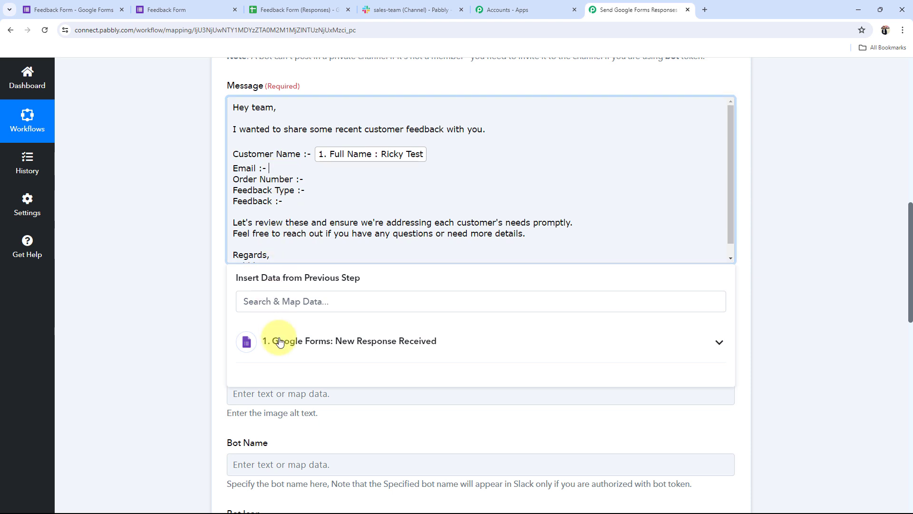
left_click(255, 341)
scroll(310, 445, "down", 3)
scroll(310, 445, "down", 2)
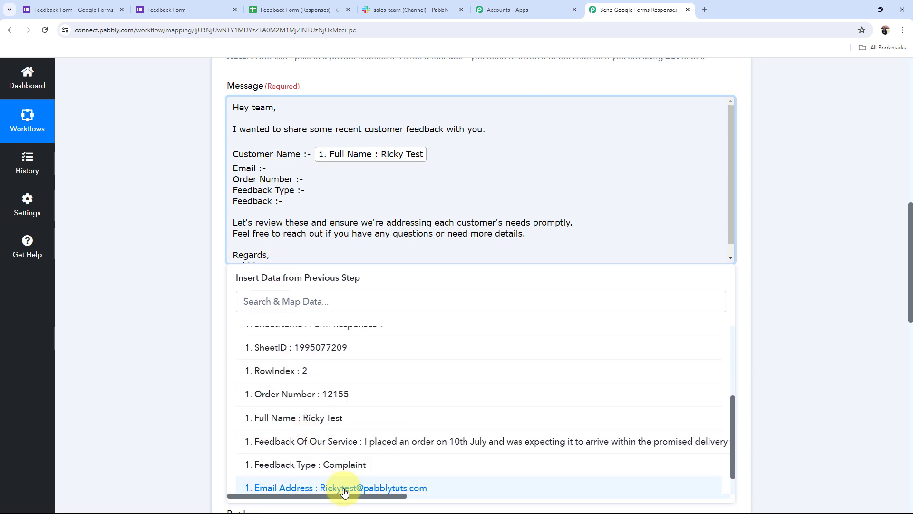
left_click(295, 491)
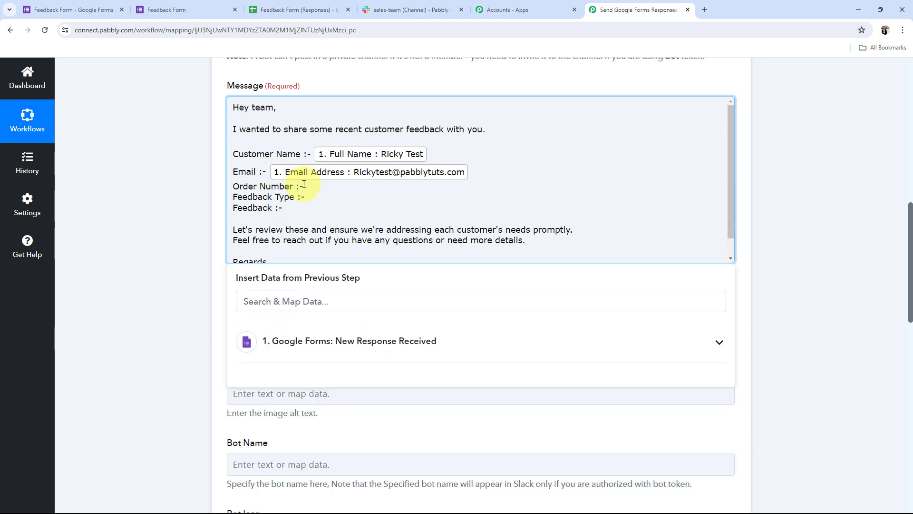
- Map the Order Number and Feedback Type response fields after their matching labels in the Slack message
left_click(298, 343)
scroll(301, 362, "down", 3)
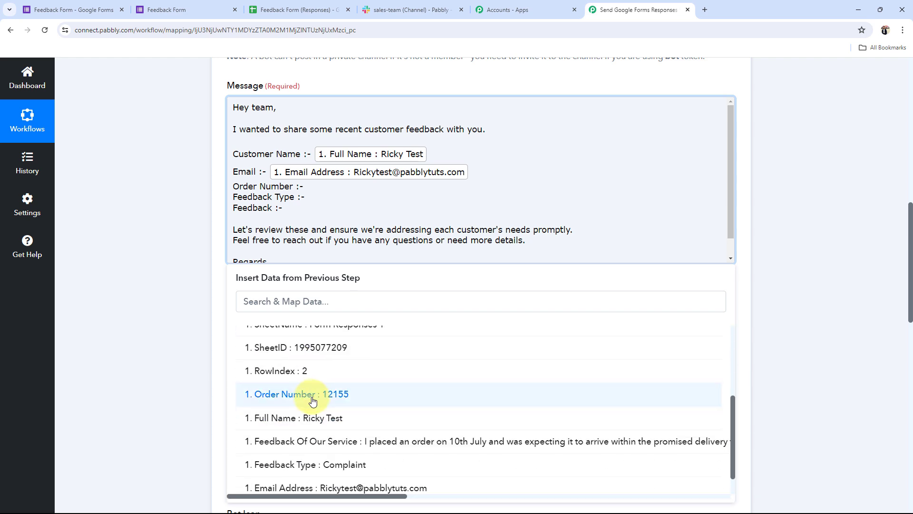
left_click(312, 395)
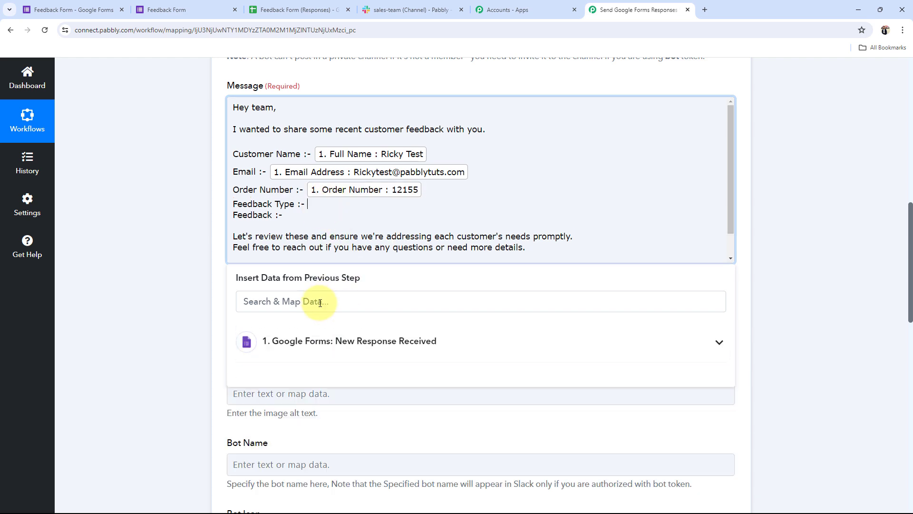
left_click(327, 341)
scroll(298, 431, "down", 3)
scroll(298, 431, "down", 2)
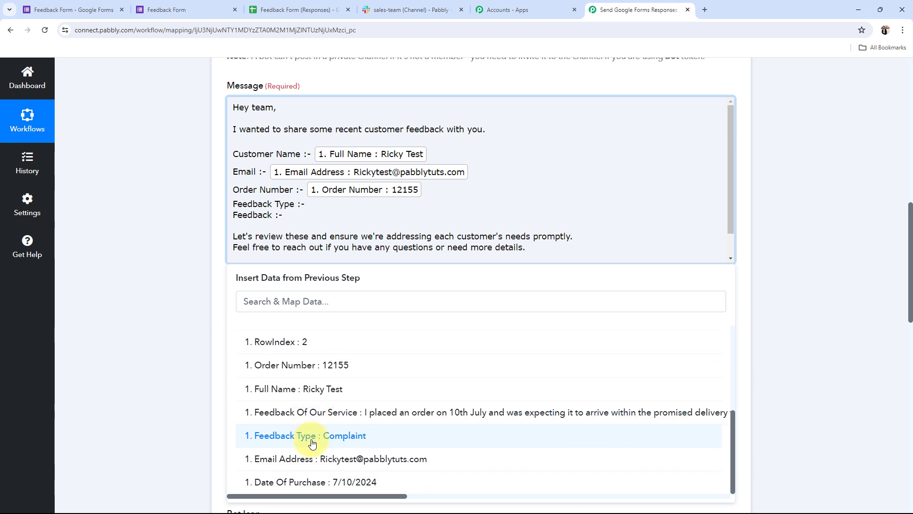
left_click(309, 435)
- Map the Feedback Of Our Service field after the Feedback label and close the data list
left_click(297, 221)
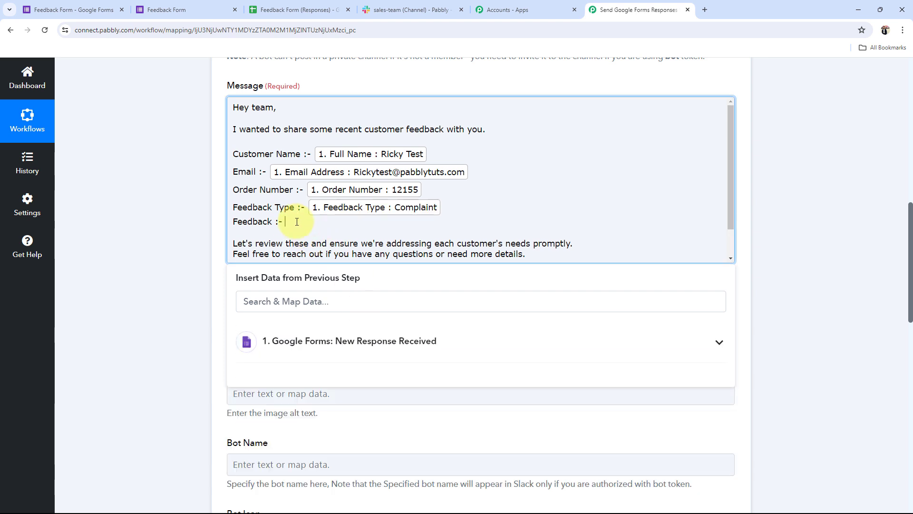
left_click(310, 342)
scroll(323, 428, "down", 5)
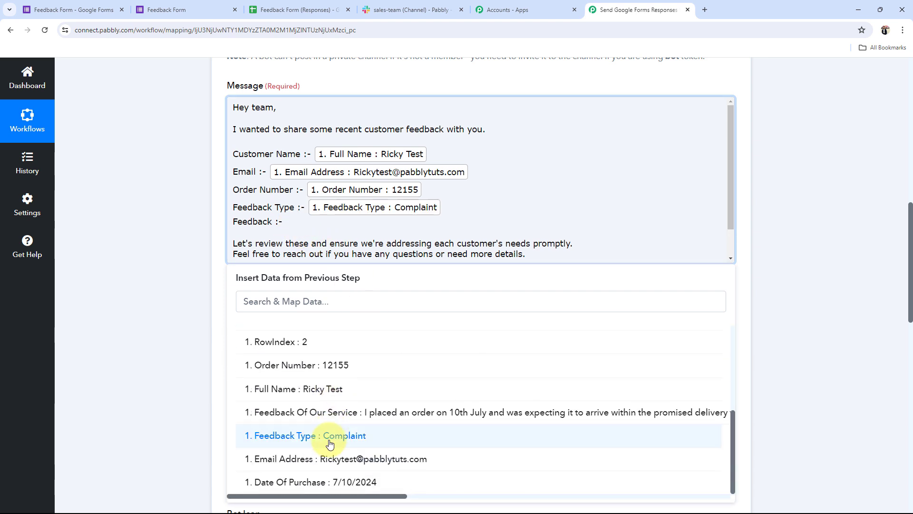
left_click(363, 421)
left_click(158, 175)
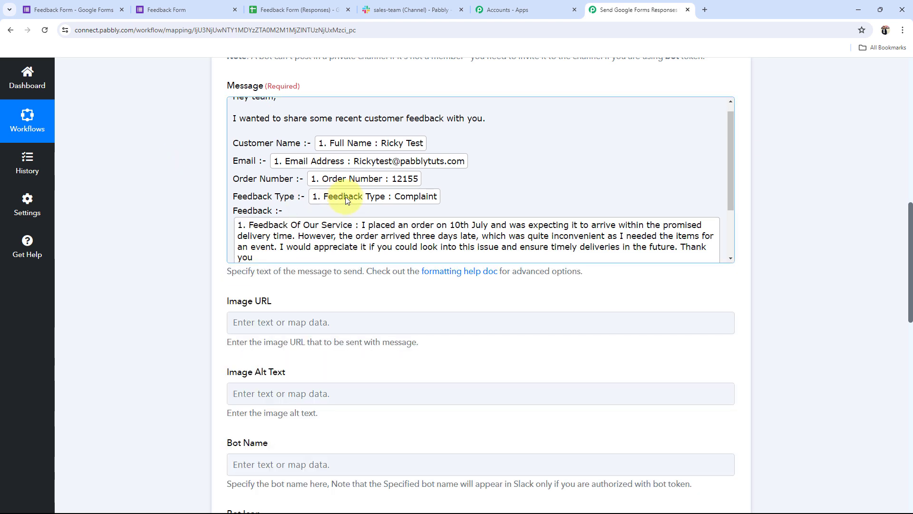
- Review the complete Slack message with its mapped fields, from the greeting to the signature
scroll(345, 199, "down", 3)
scroll(345, 199, "up", 4)
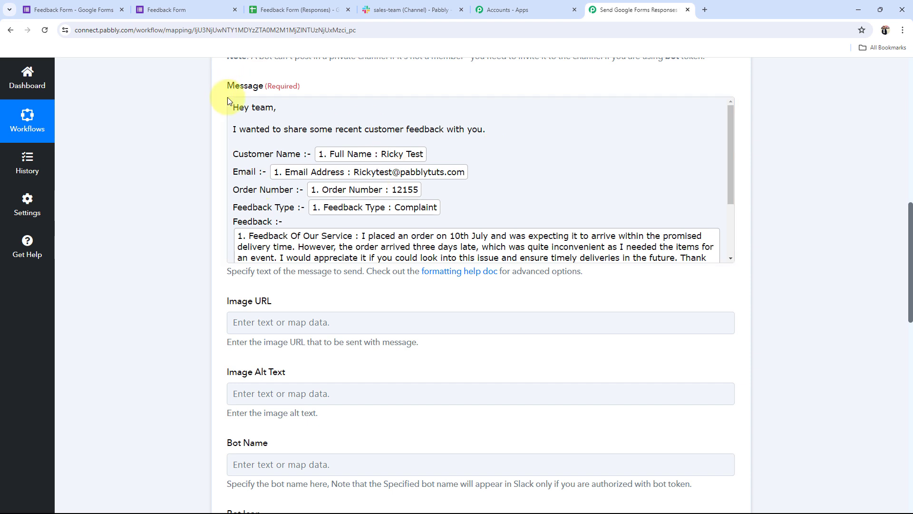
scroll(227, 98, "down", 2)
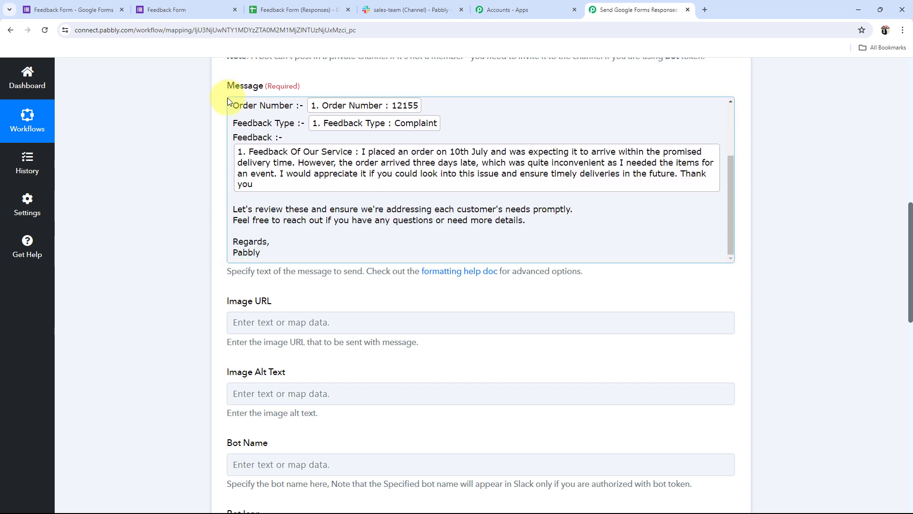
scroll(227, 100, "up", 2)
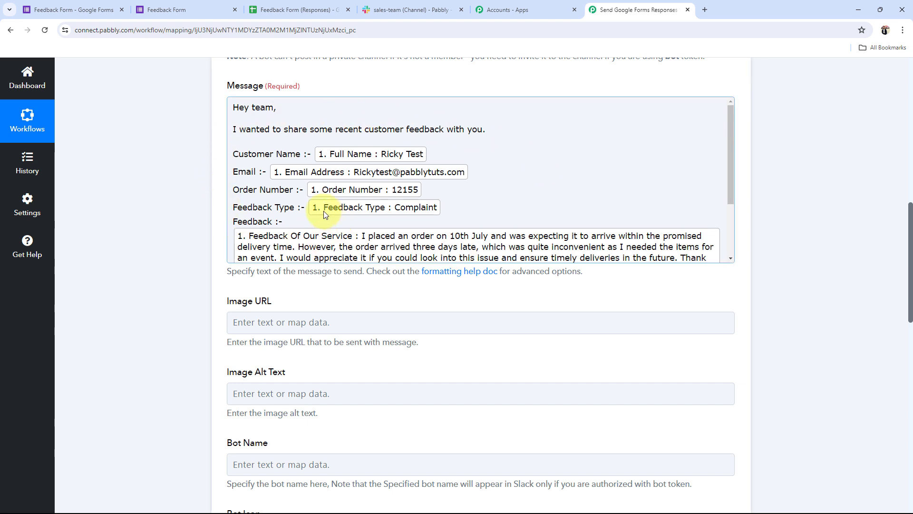
scroll(324, 211, "down", 3)
scroll(325, 211, "up", 3)
- Leave the optional Slack message fields as they are, save the action and send a test request
scroll(181, 293, "down", 4)
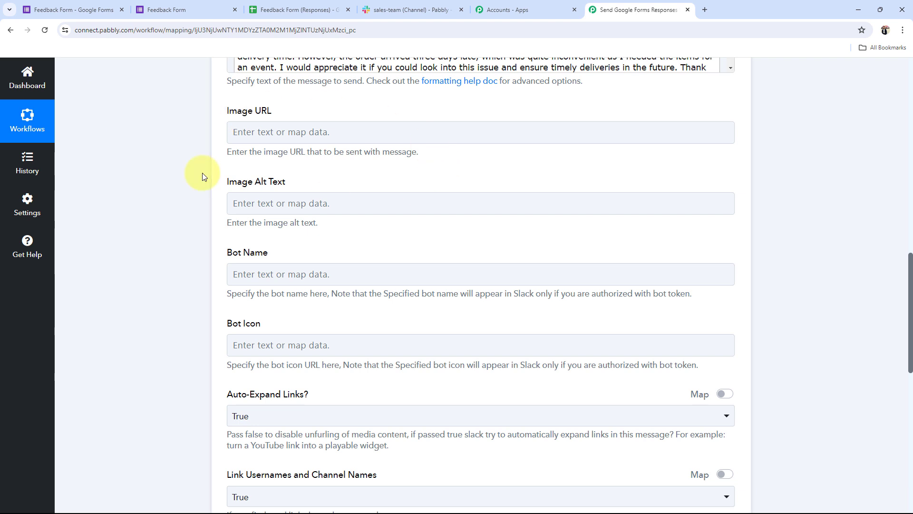
scroll(201, 174, "down", 2)
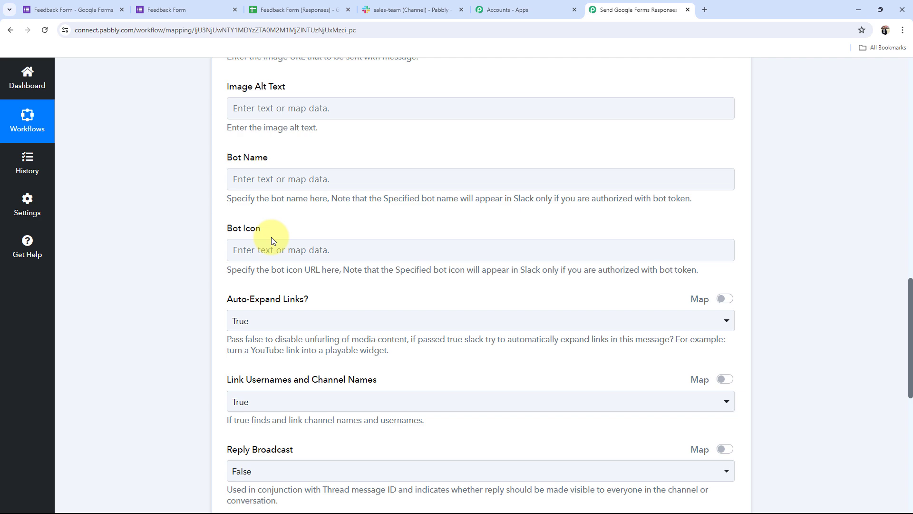
scroll(271, 237, "down", 4)
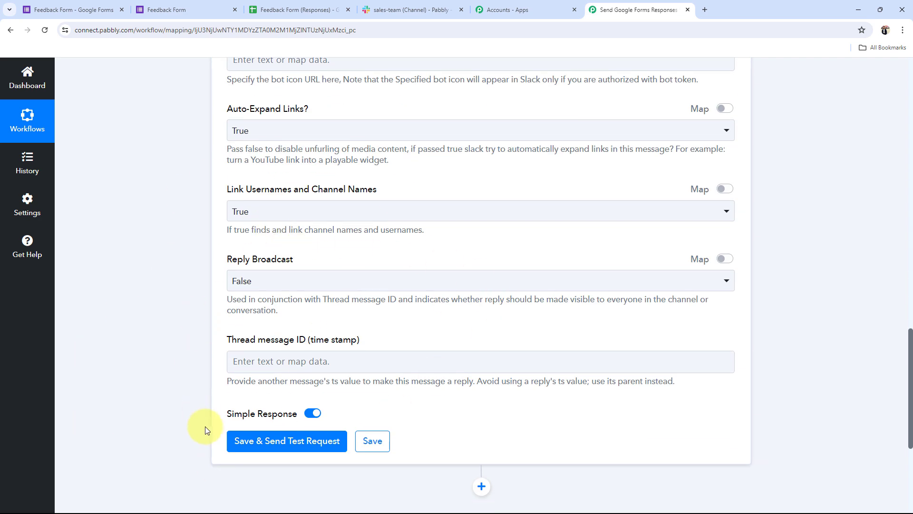
left_click(245, 440)
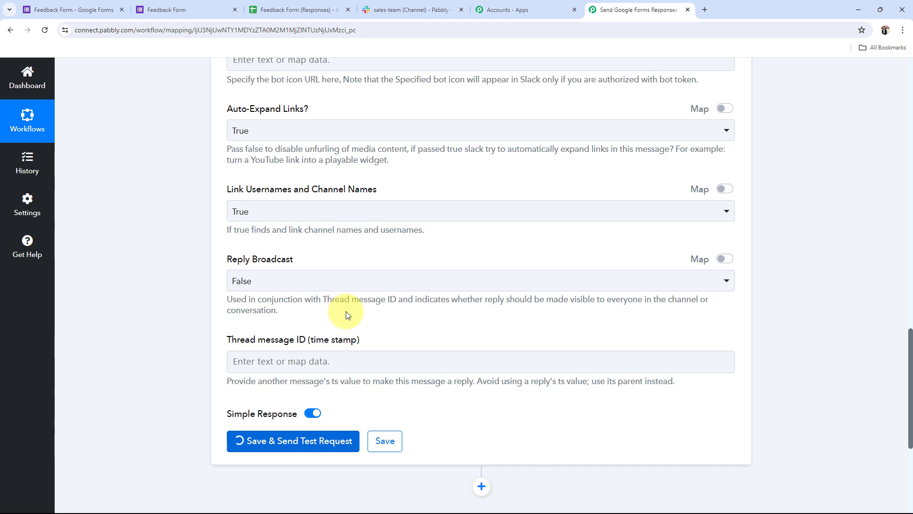
- Examine the message details in the test response and check the posted message in Slack's sales-team channel
scroll(153, 252, "down", 1)
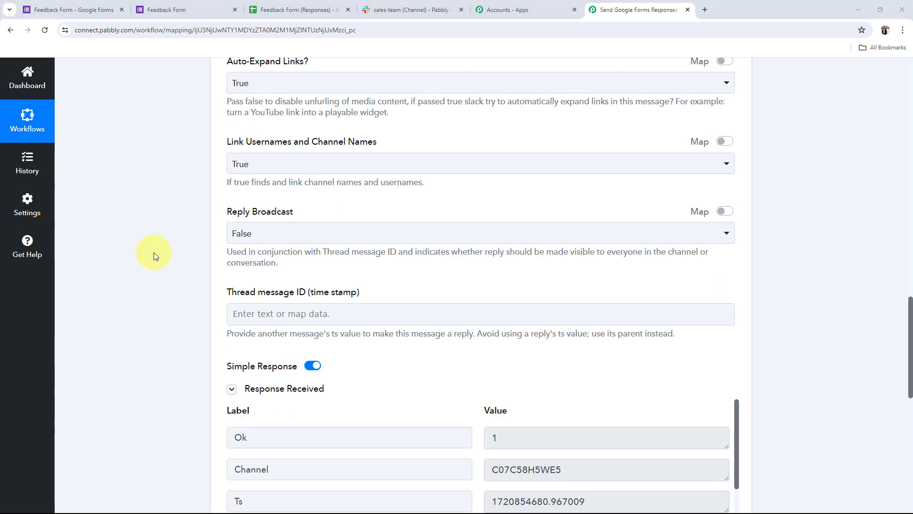
scroll(162, 264, "down", 3)
scroll(505, 409, "down", 5)
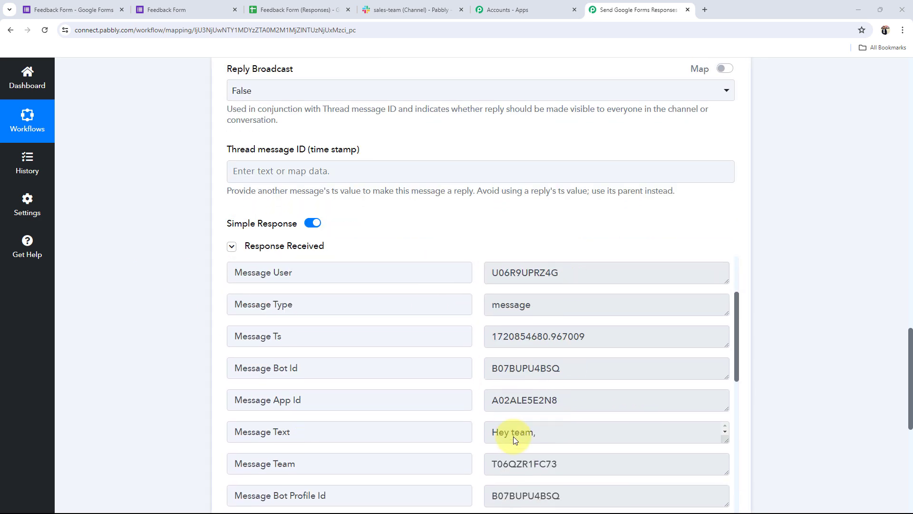
scroll(513, 436, "down", 1)
left_click(421, 8)
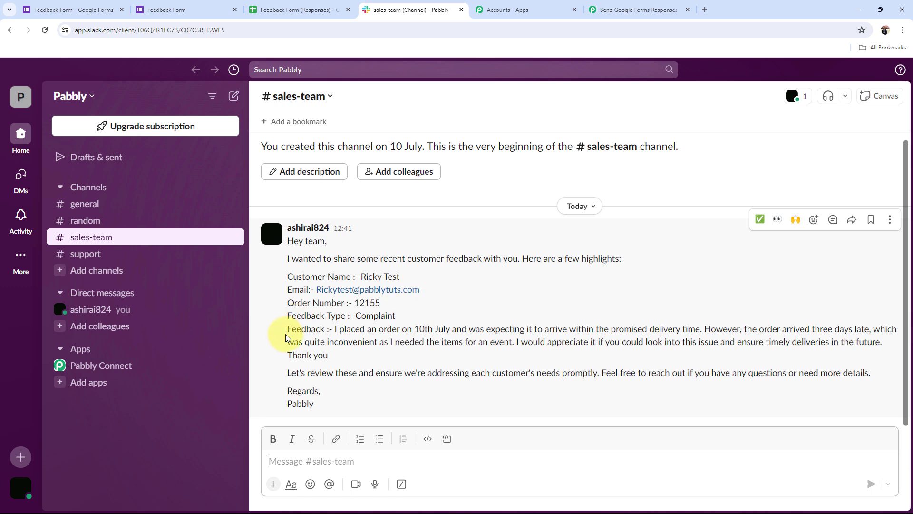
- Check the feedback text in the posted Slack message, return to the Pabbly Connect workflow and collapse its Slack action
left_click_drag(287, 328, 386, 354)
left_click(386, 354)
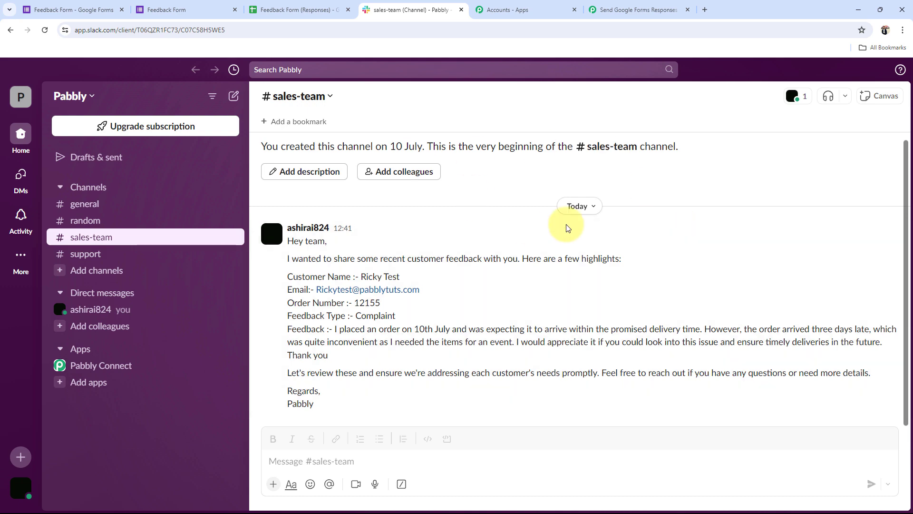
left_click(618, 10)
scroll(151, 325, "up", 20)
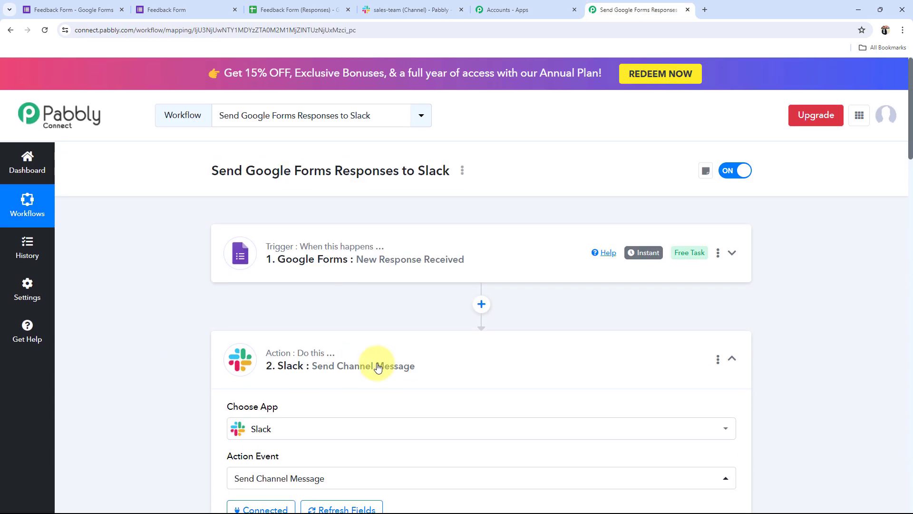
left_click(377, 367)
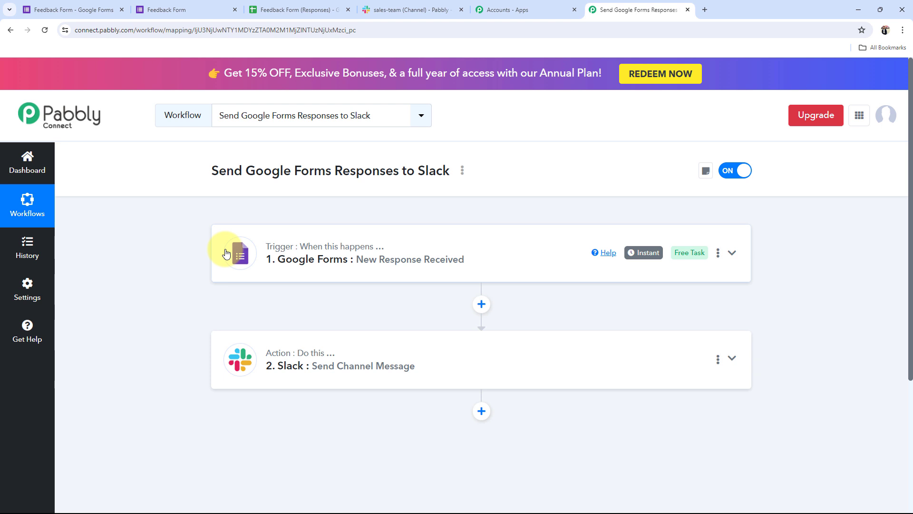
- Close the already submitted feedback form and open a fresh preview of it from the Google Forms editor
left_click(235, 10)
left_click(66, 10)
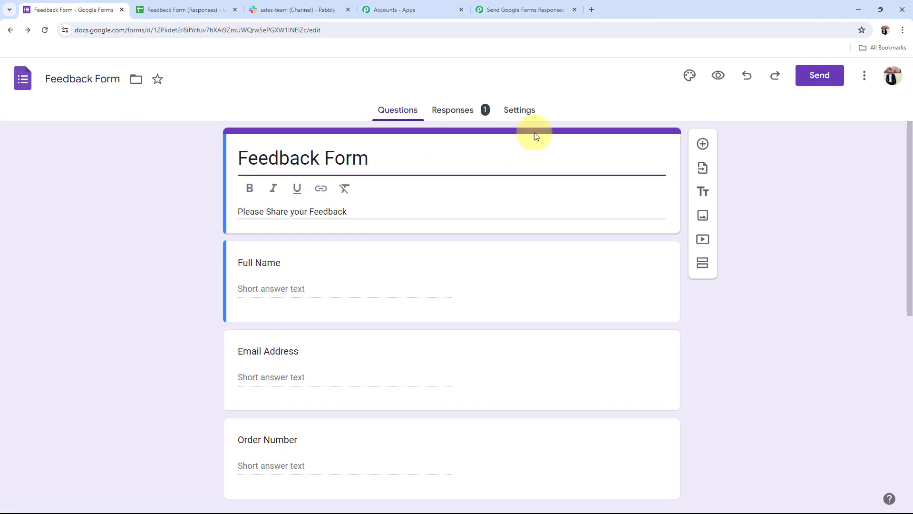
left_click(718, 75)
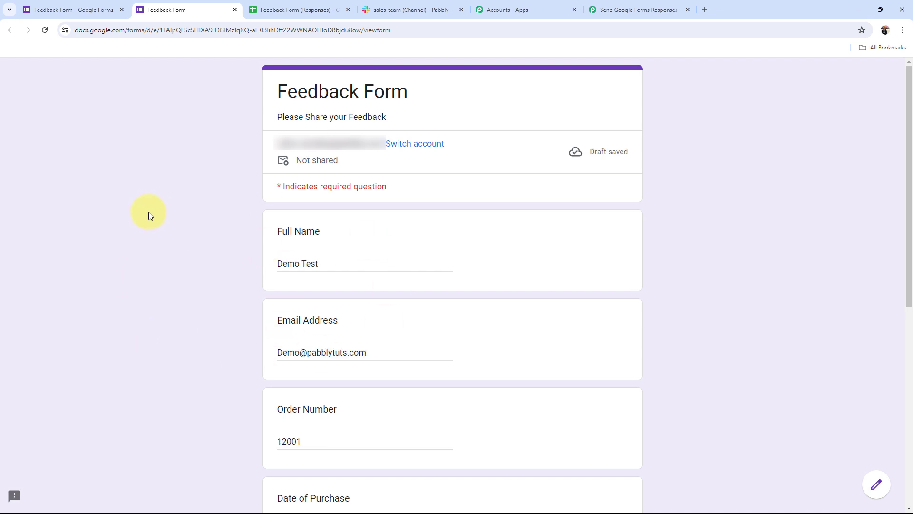
- Review the completed test response from the customer name to the service feedback and submit the form
scroll(221, 294, "down", 2)
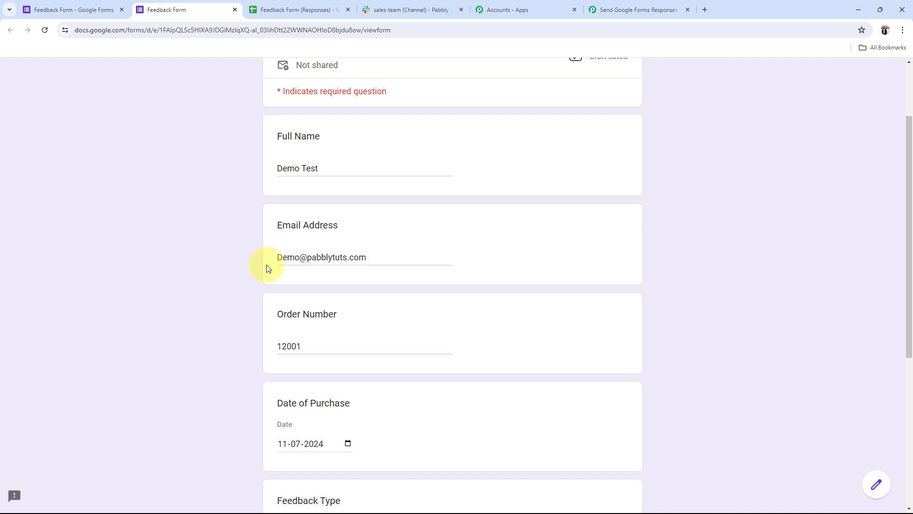
scroll(366, 312, "down", 4)
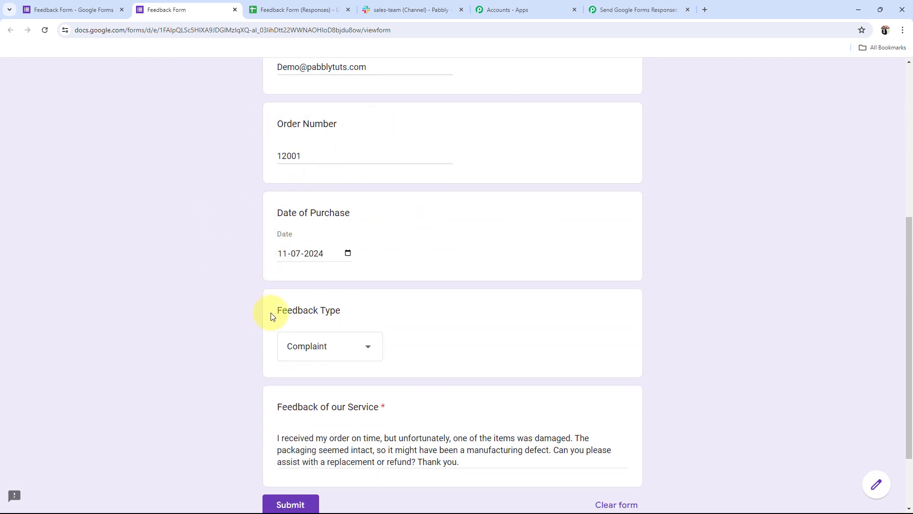
scroll(415, 412, "down", 2)
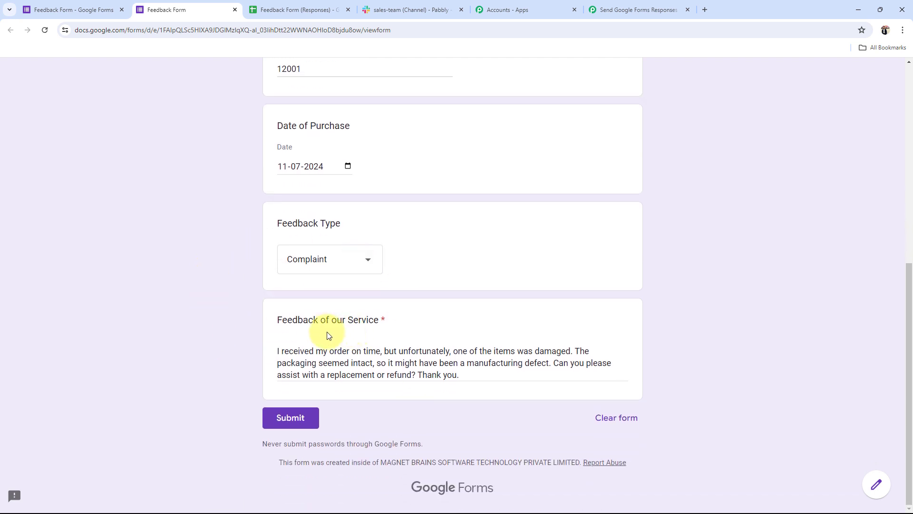
left_click(292, 423)
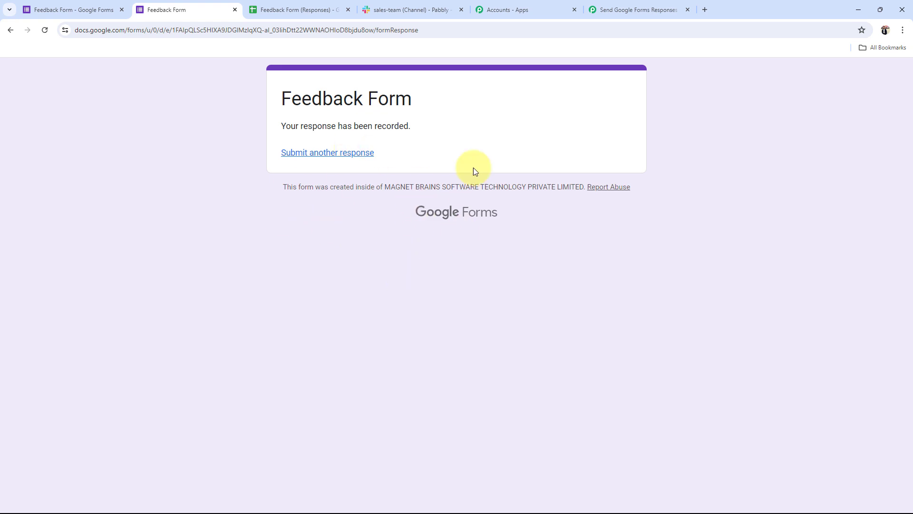
- Compare the newest feedback message in Slack's sales-team channel with the submitted response, then return to the Pabbly Connect workflow
left_click(392, 4)
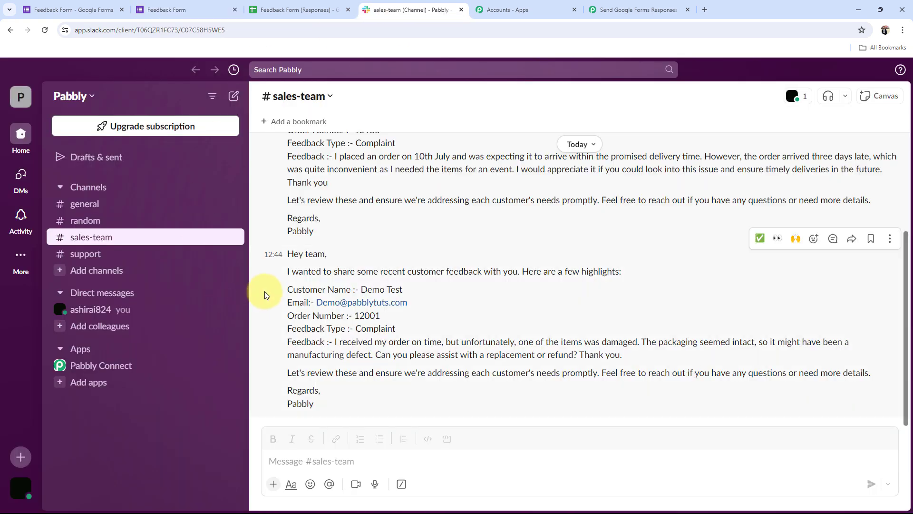
left_click_drag(290, 254, 443, 402)
left_click(442, 402)
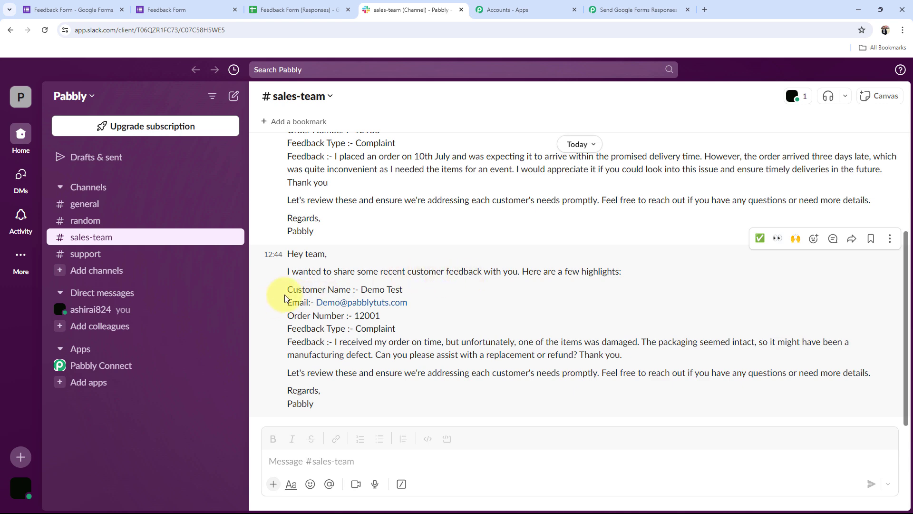
scroll(338, 333, "up", 2)
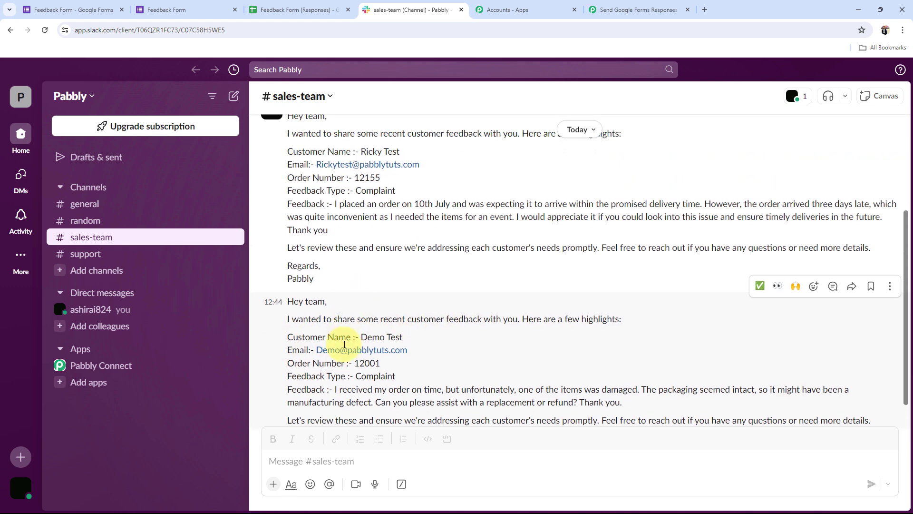
scroll(343, 376, "down", 2)
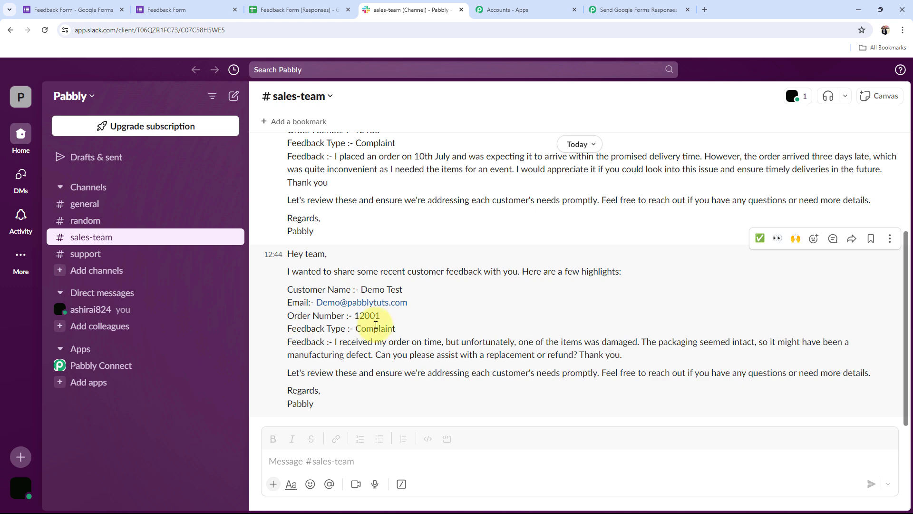
left_click_drag(287, 342, 703, 369)
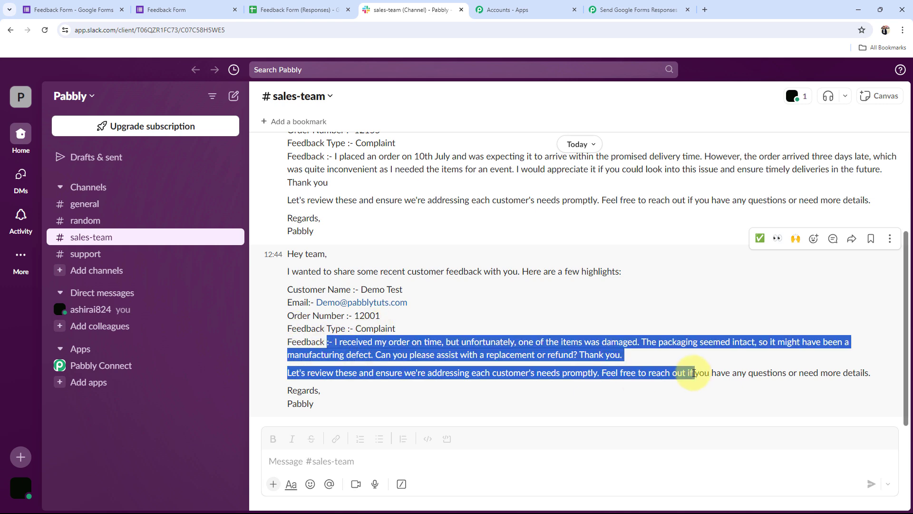
left_click(640, 385)
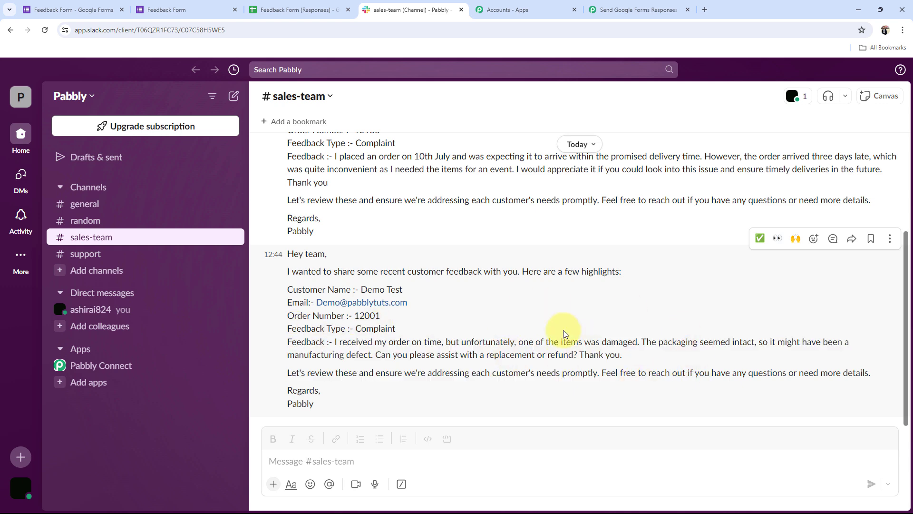
left_click(638, 10)
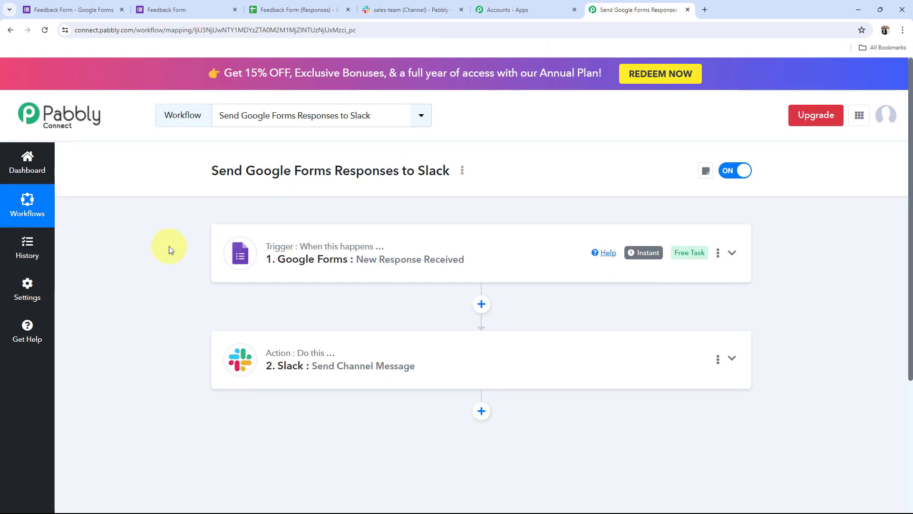